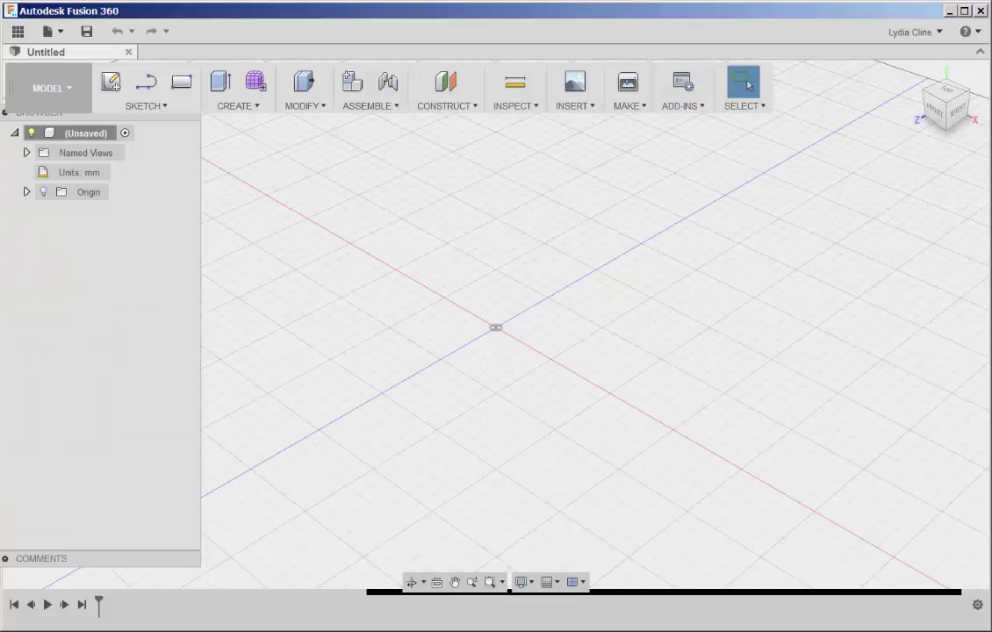
Step: Attach Spur Gear Parameter.jpg as a canvas on the XZ plane, offset 35 mm from the origin
click(593, 107)
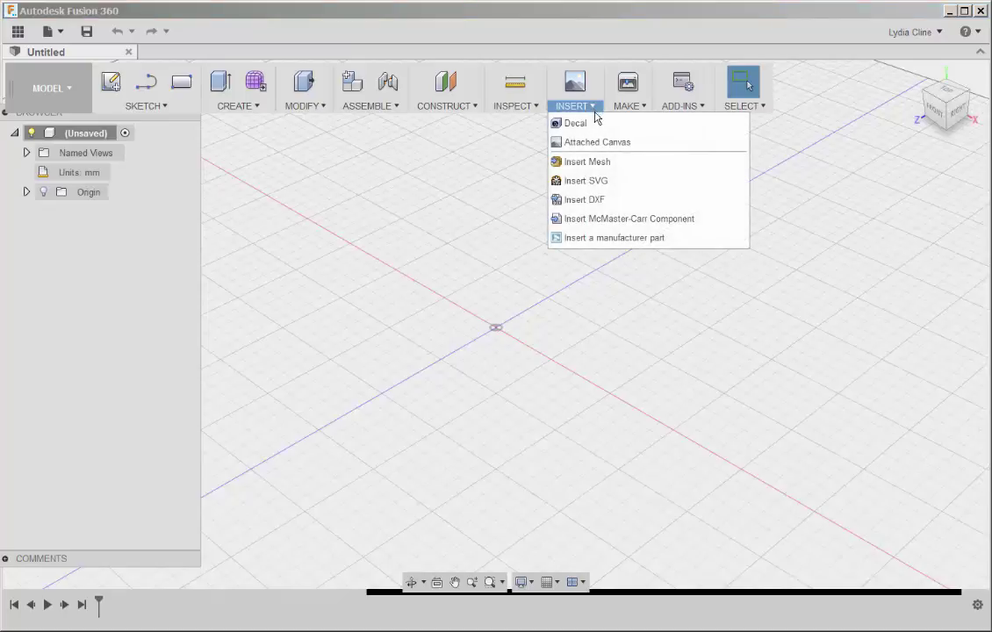
click(602, 143)
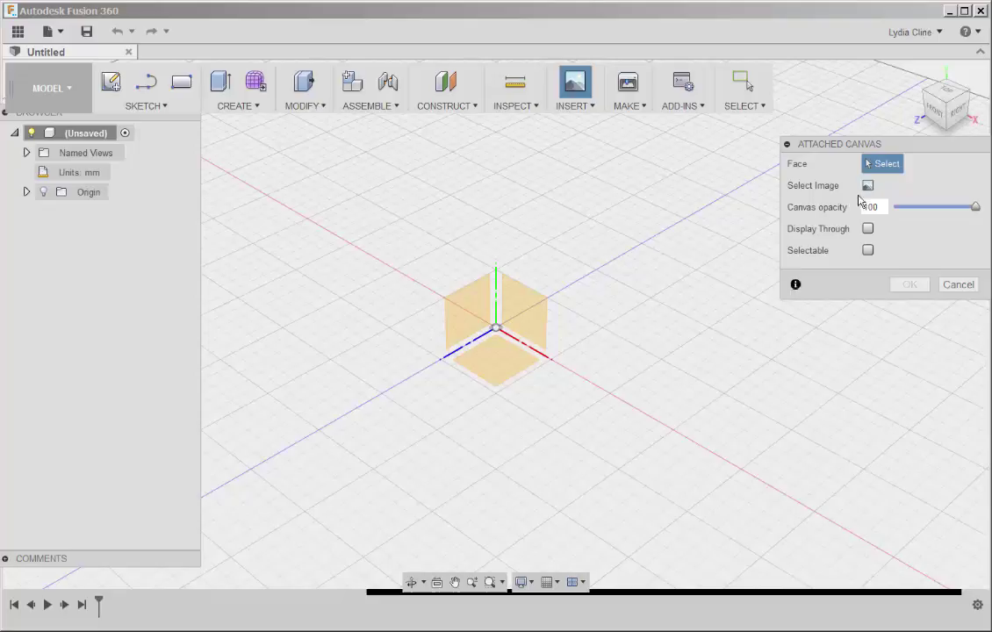
click(867, 186)
double_click(205, 155)
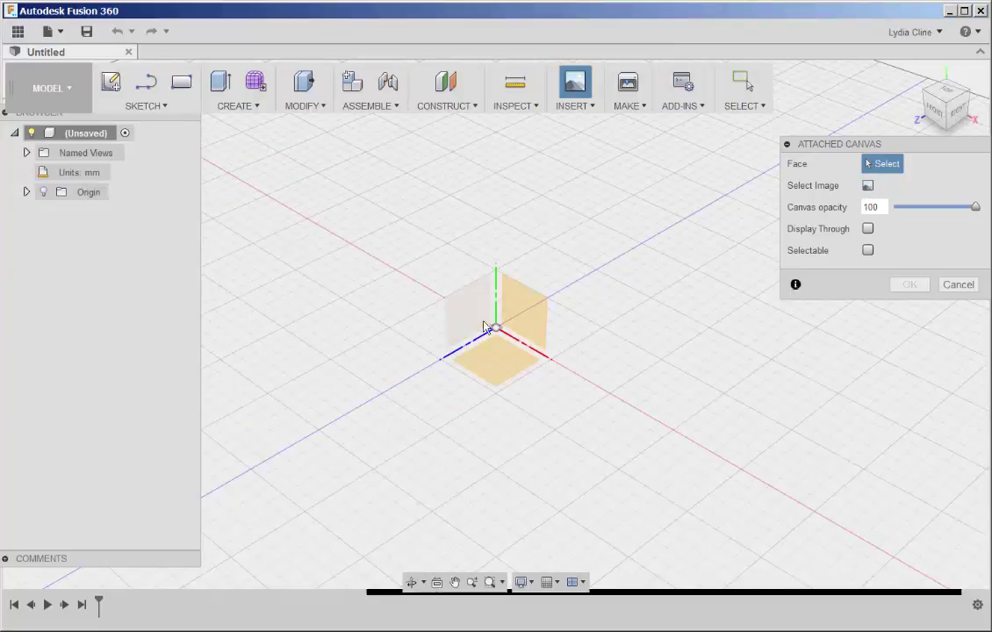
click(494, 363)
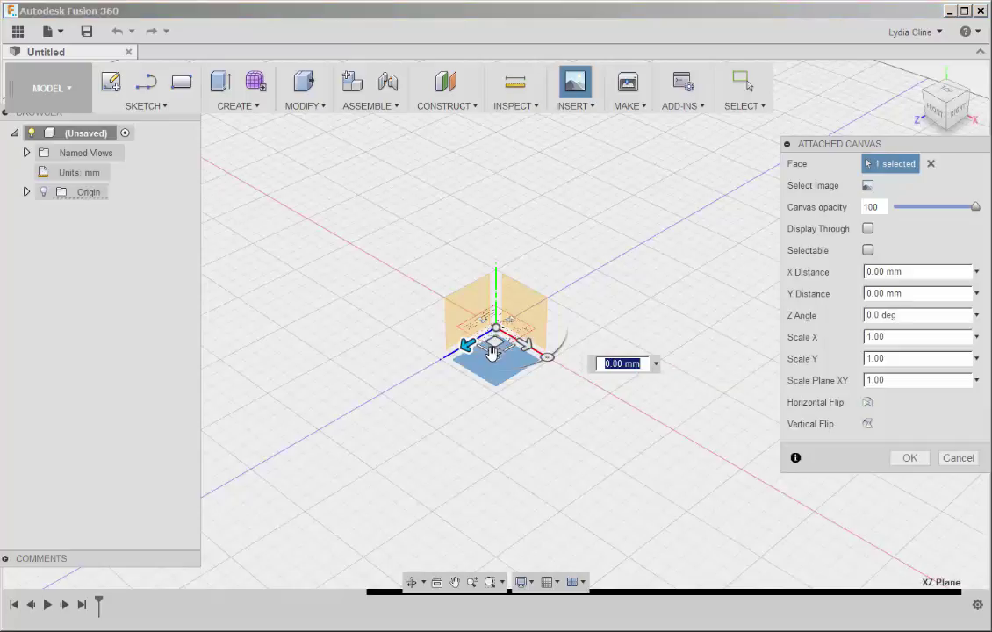
drag(494, 352, 625, 397)
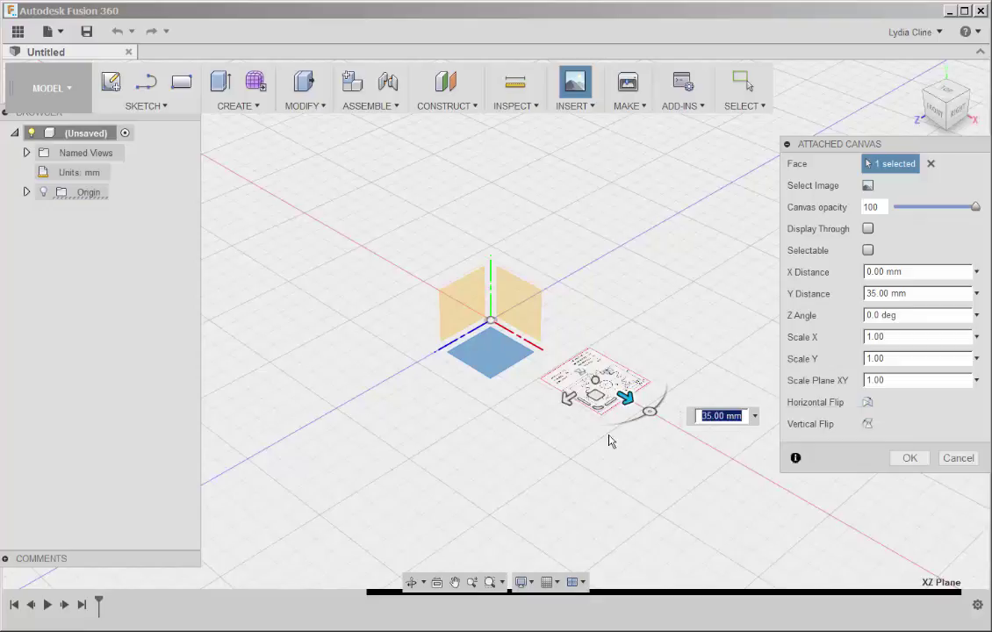
click(904, 460)
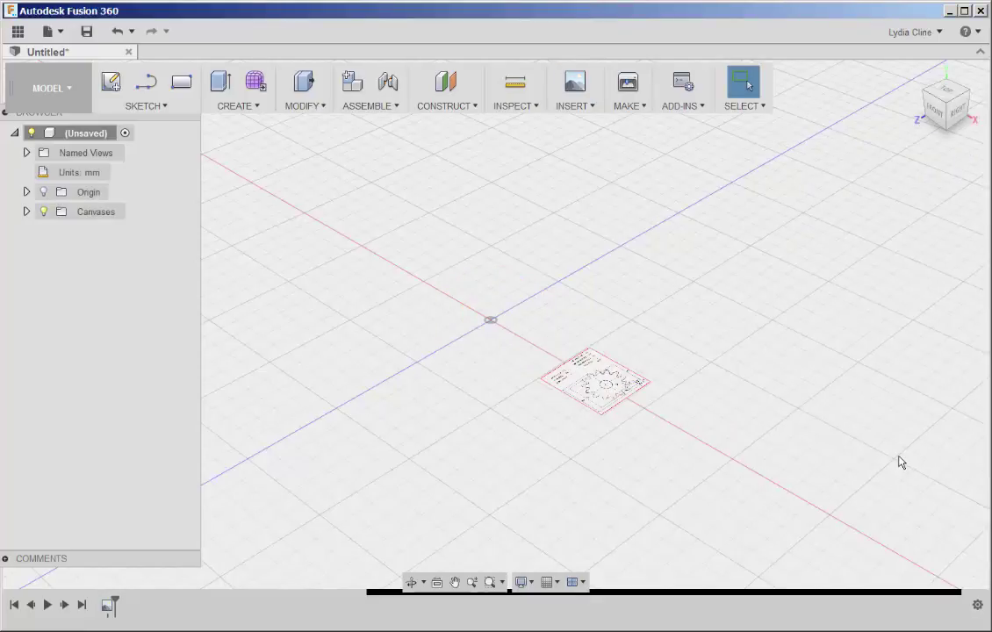
Step: Switch to the Top view and start a centre-diameter circle sketch on the XZ plane
click(943, 92)
scroll(642, 362, up, 5)
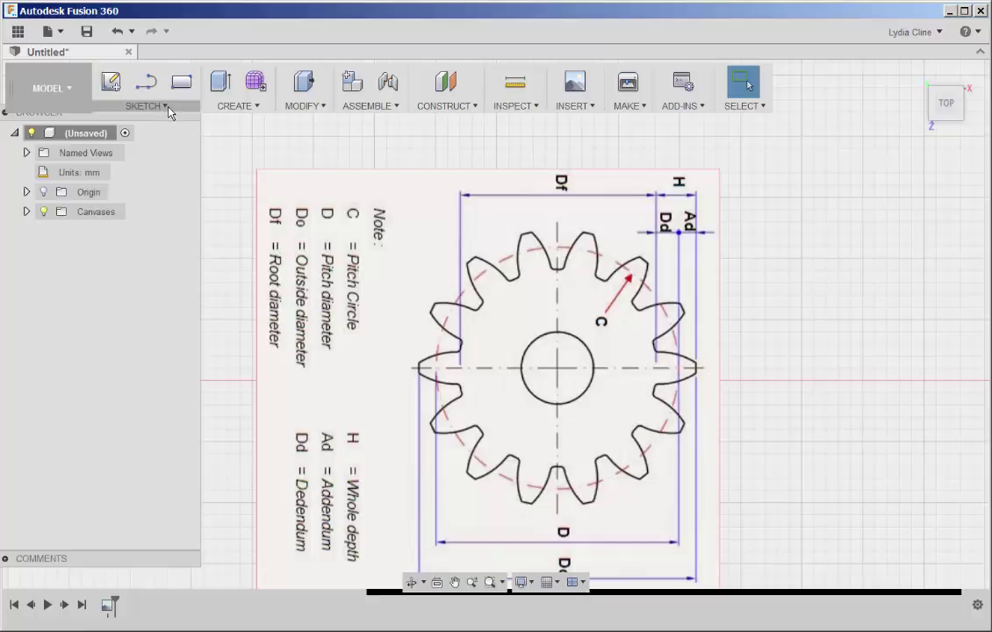
click(166, 107)
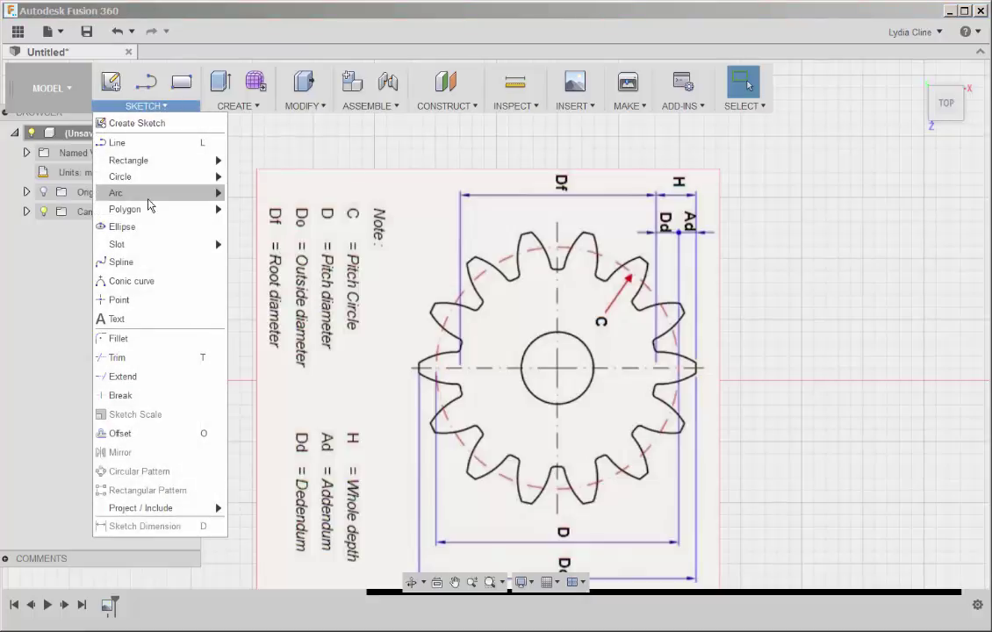
mouse_move(141, 185)
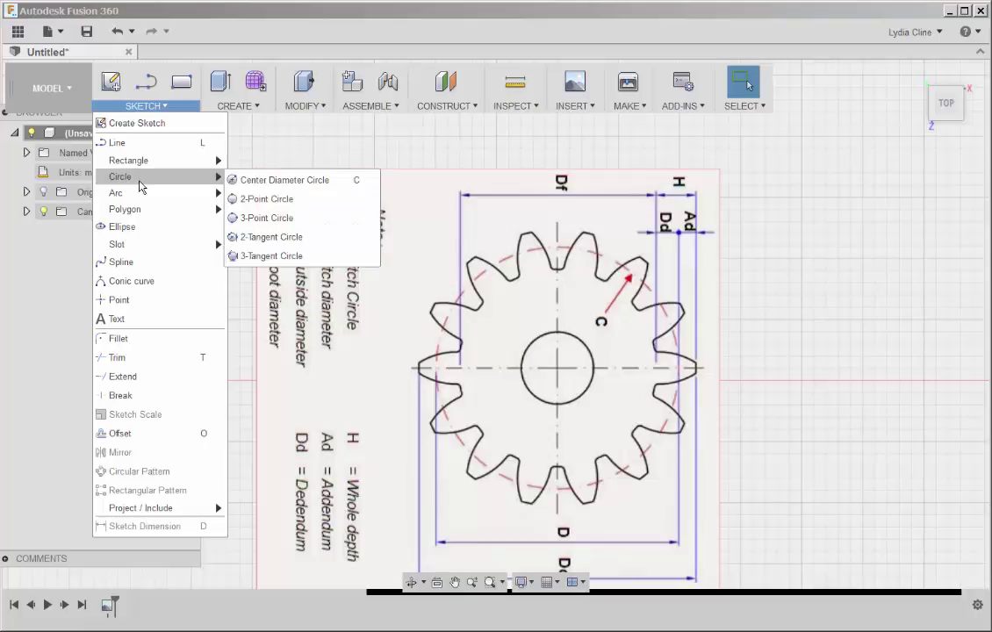
click(274, 182)
scroll(556, 379, up, 3)
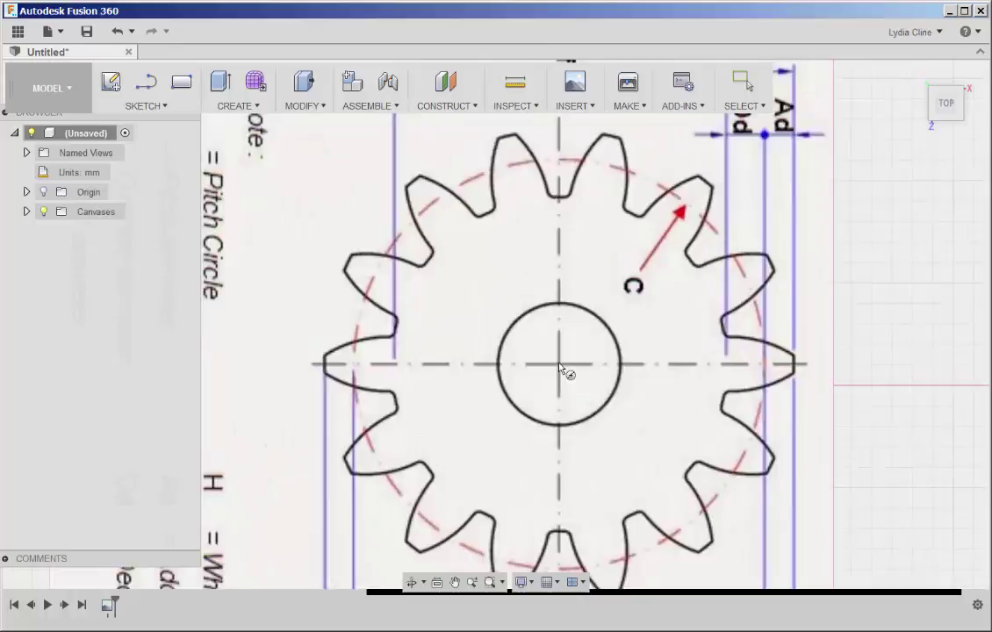
click(563, 369)
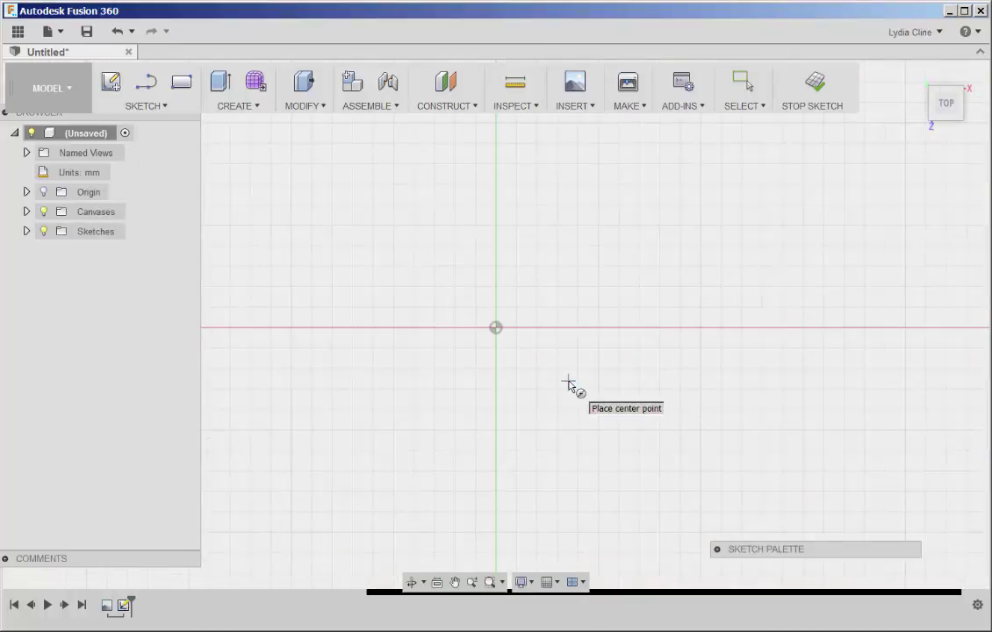
Step: Draw a circle from the gear centre tracing the hub bore
scroll(570, 385, down, 4)
middle_drag(693, 374, 321, 428)
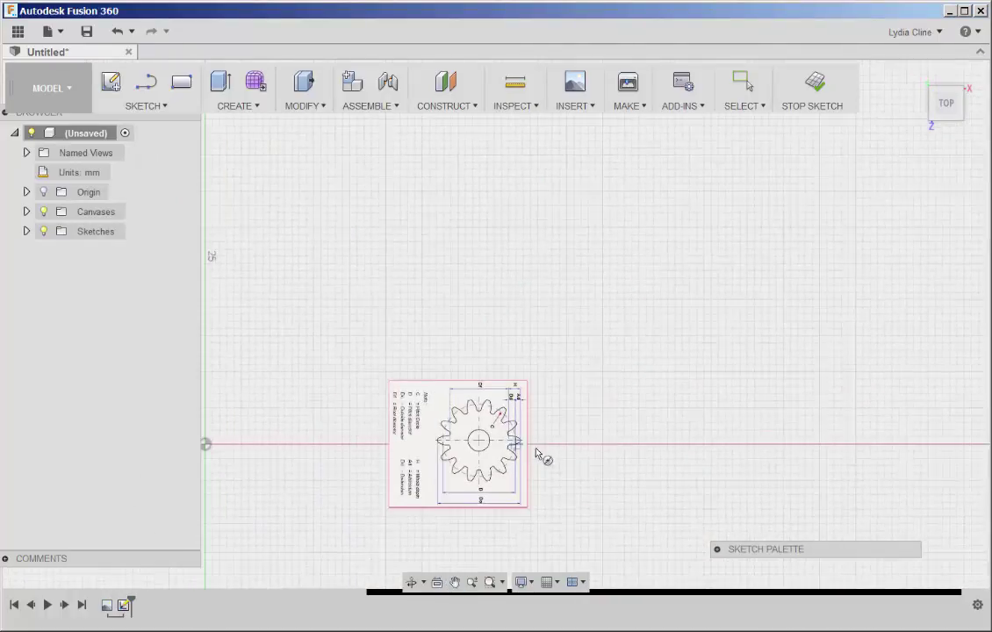
scroll(509, 436, up, 5)
scroll(474, 421, up, 6)
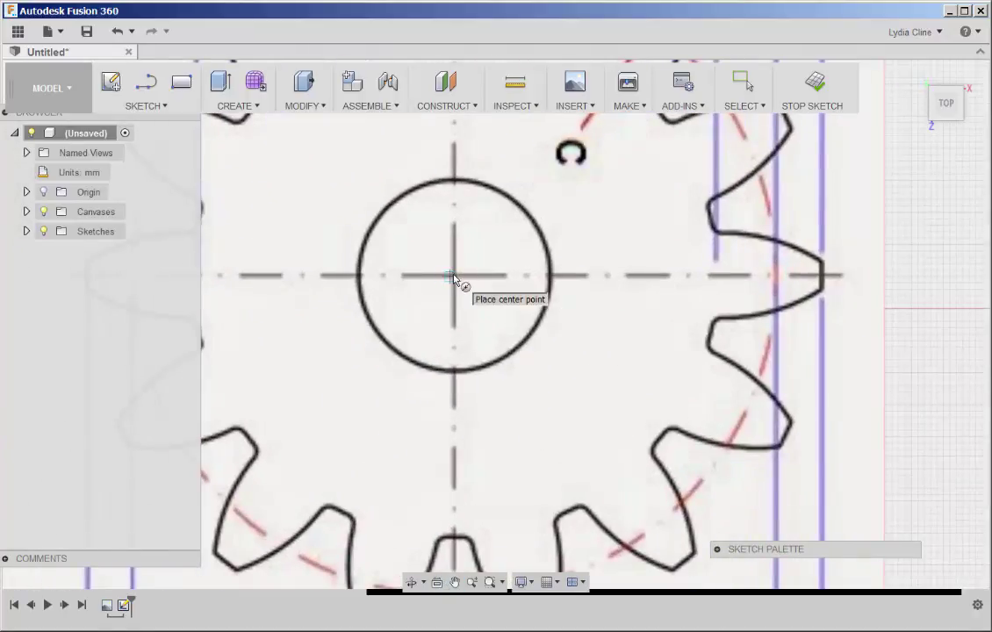
click(541, 324)
Step: Draw a second concentric circle from the hub centre out to the tooth roots
scroll(541, 325, down, 2)
scroll(541, 324, down, 2)
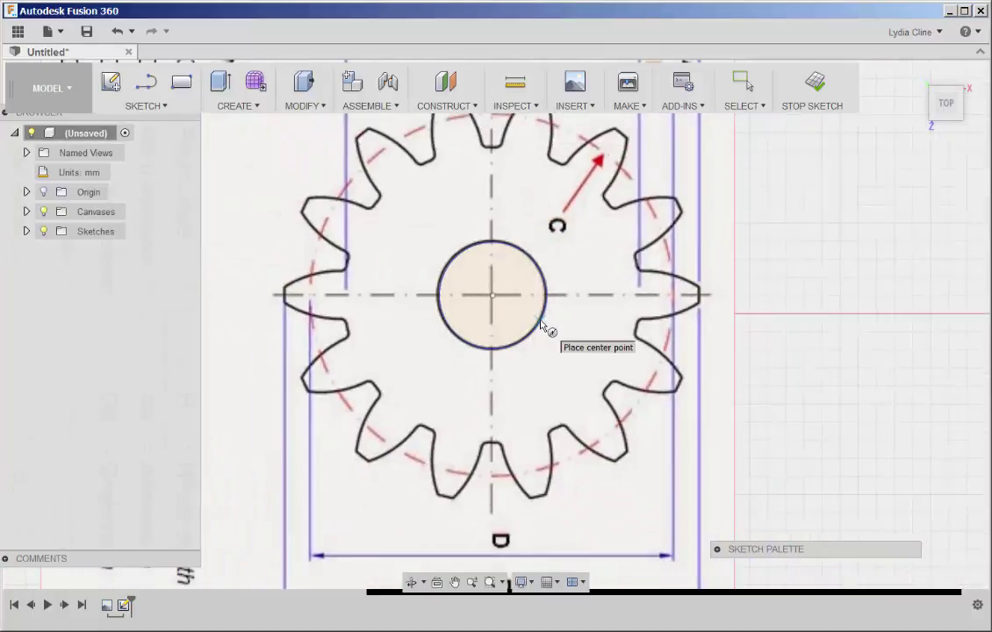
click(493, 297)
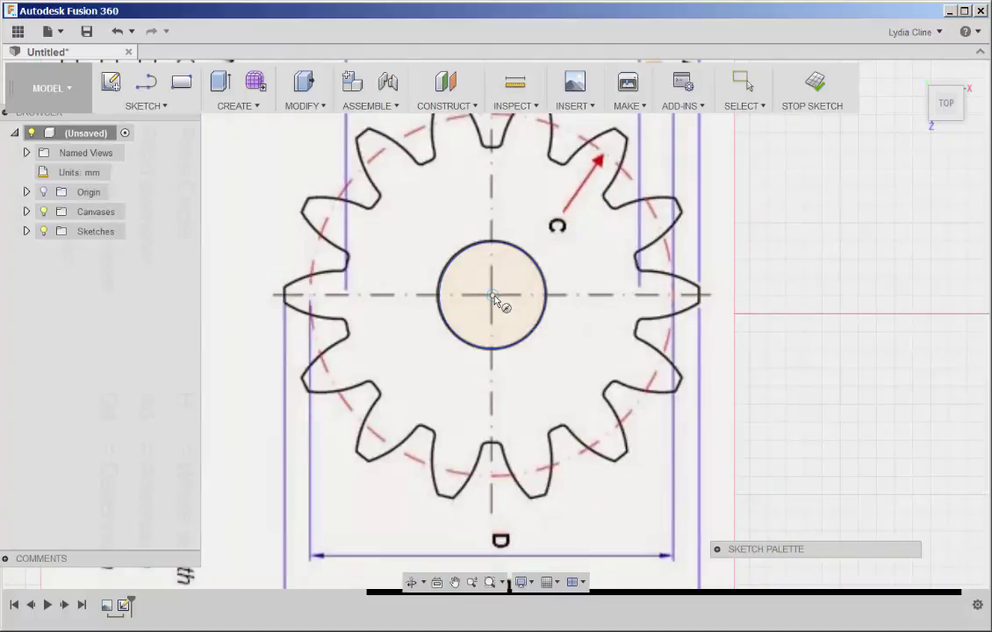
click(638, 331)
middle_drag(458, 290, 461, 381)
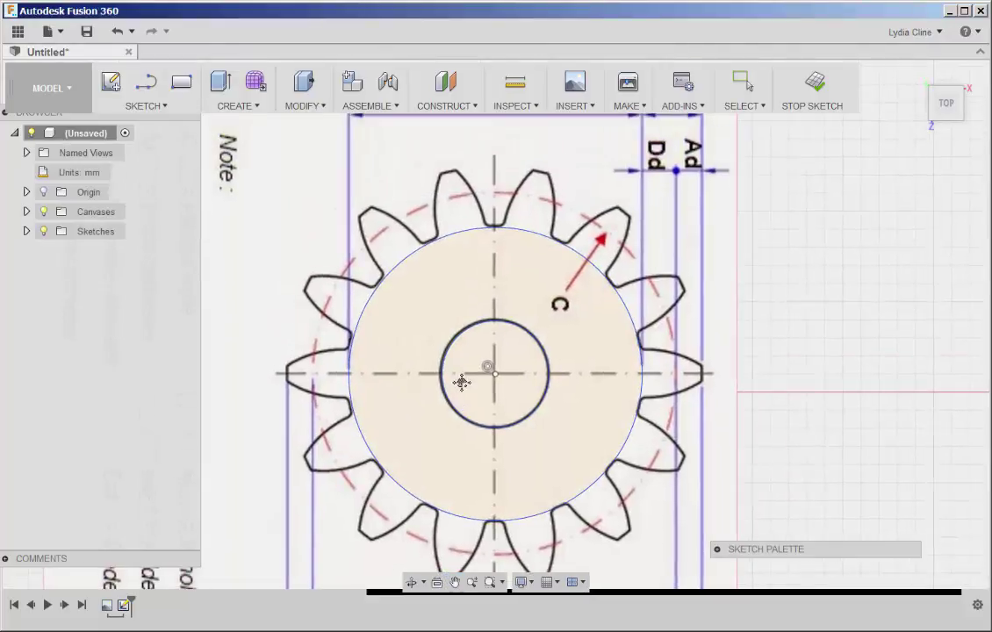
Step: Draw a short line from the root circle up along the top tooth's flank
click(146, 106)
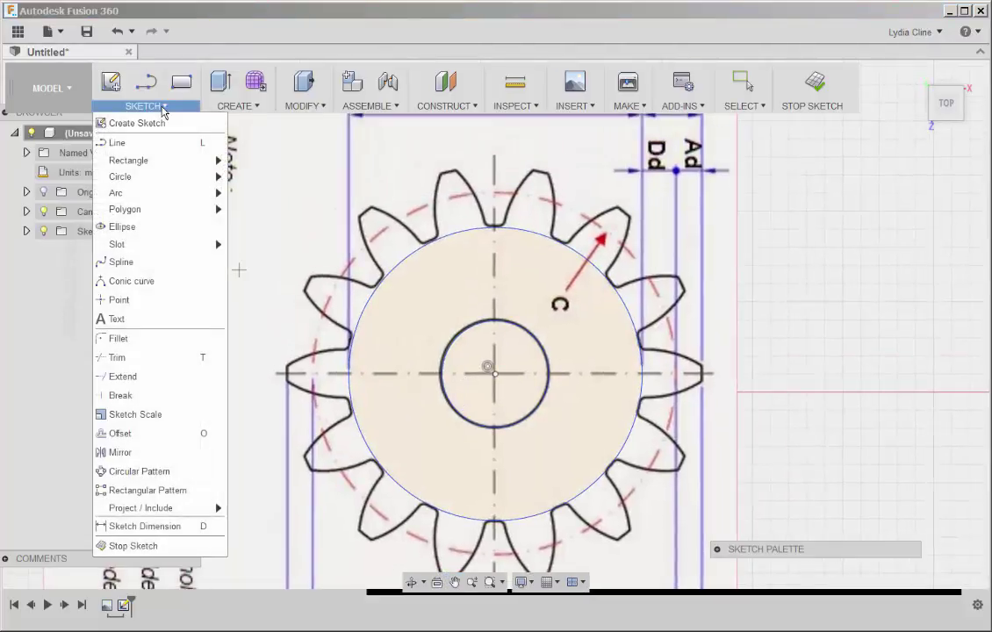
click(137, 147)
scroll(448, 237, up, 3)
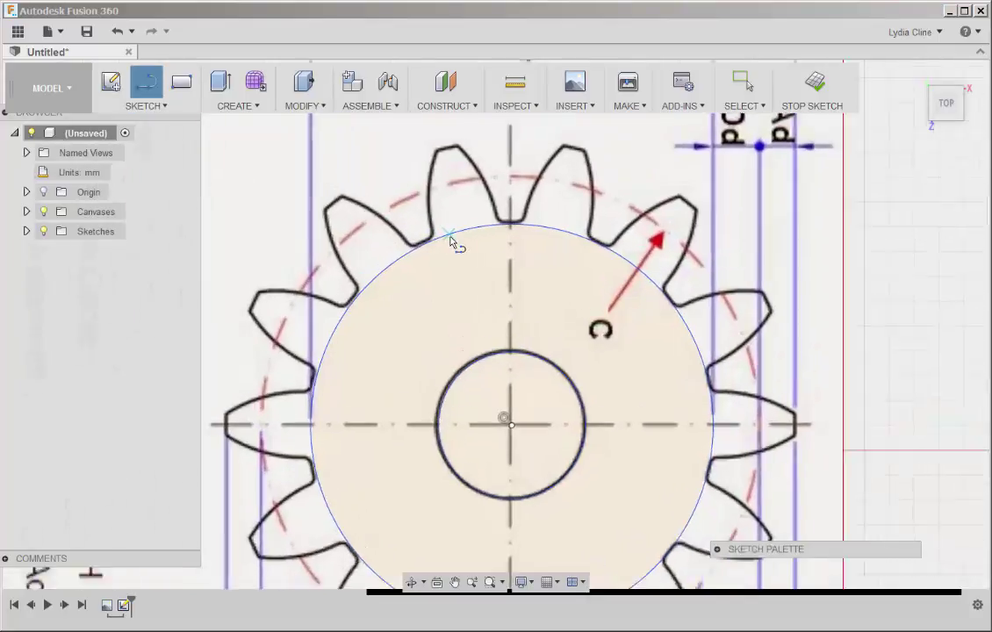
scroll(437, 233, up, 2)
scroll(412, 220, down, 1)
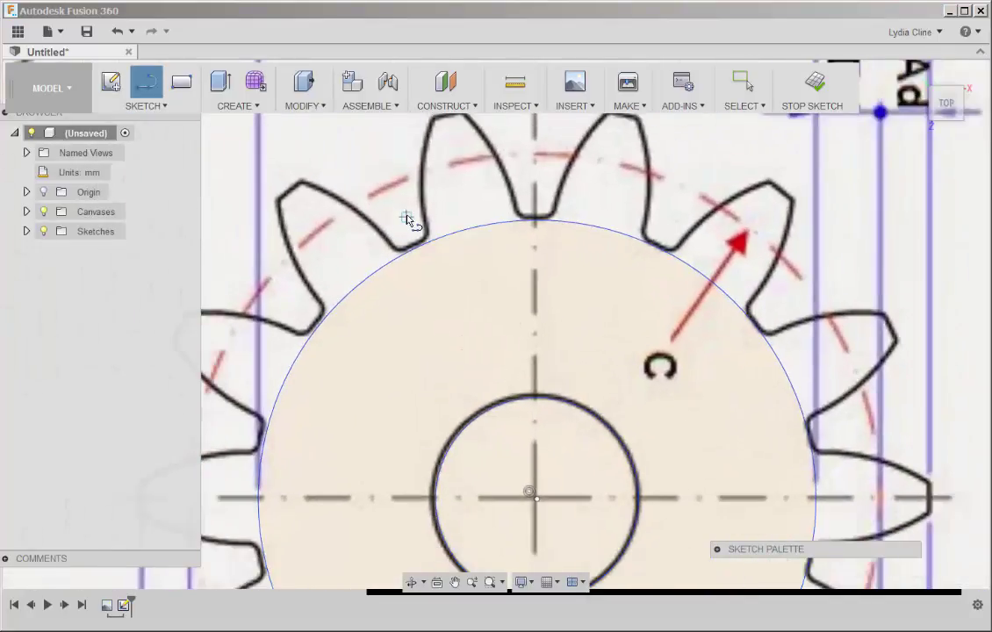
middle_drag(411, 219, 412, 250)
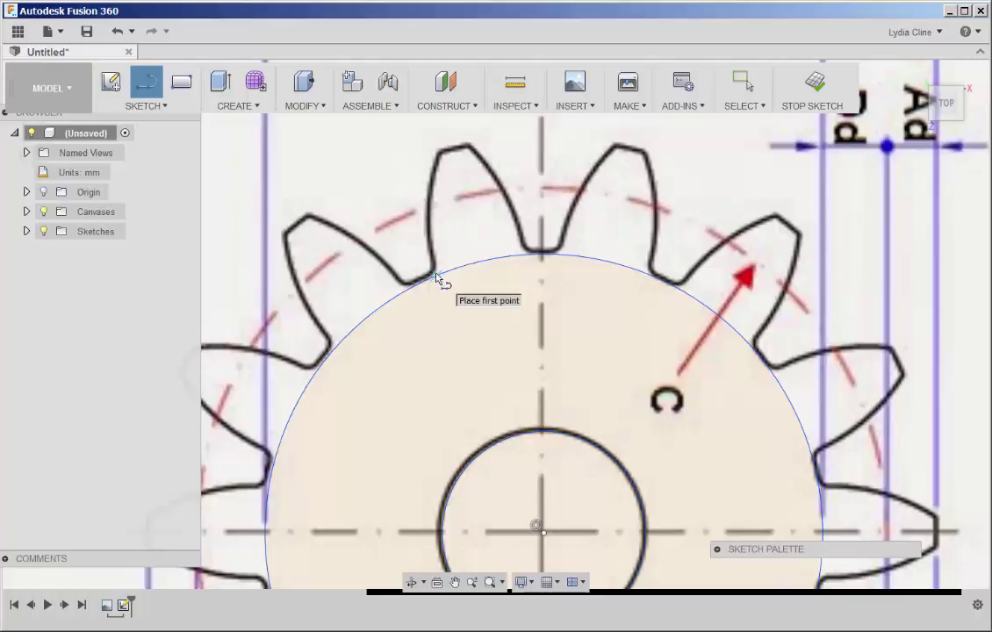
click(436, 276)
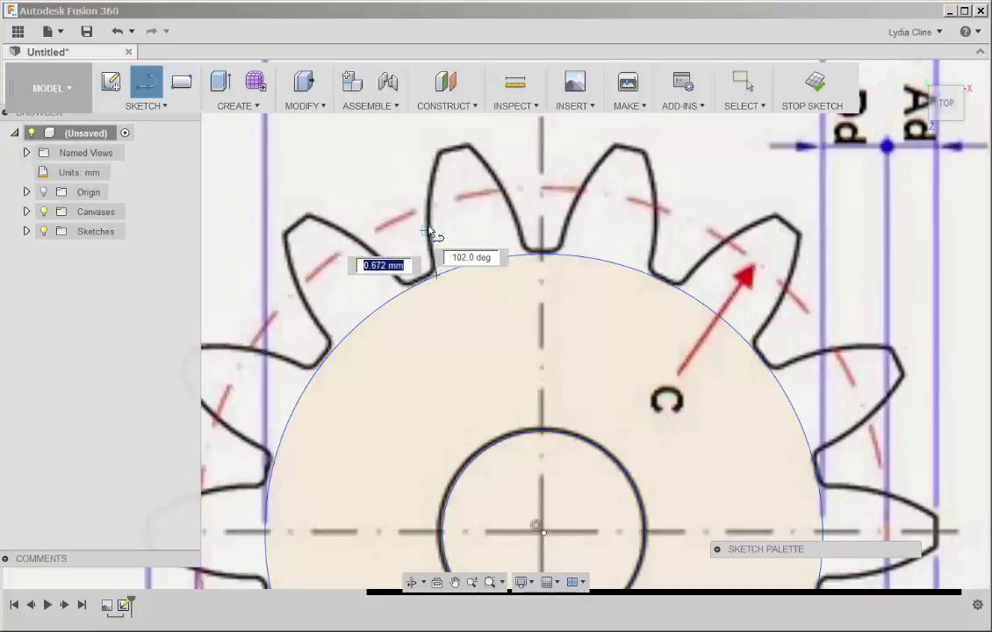
click(428, 230)
key(Escape)
scroll(429, 230, up, 3)
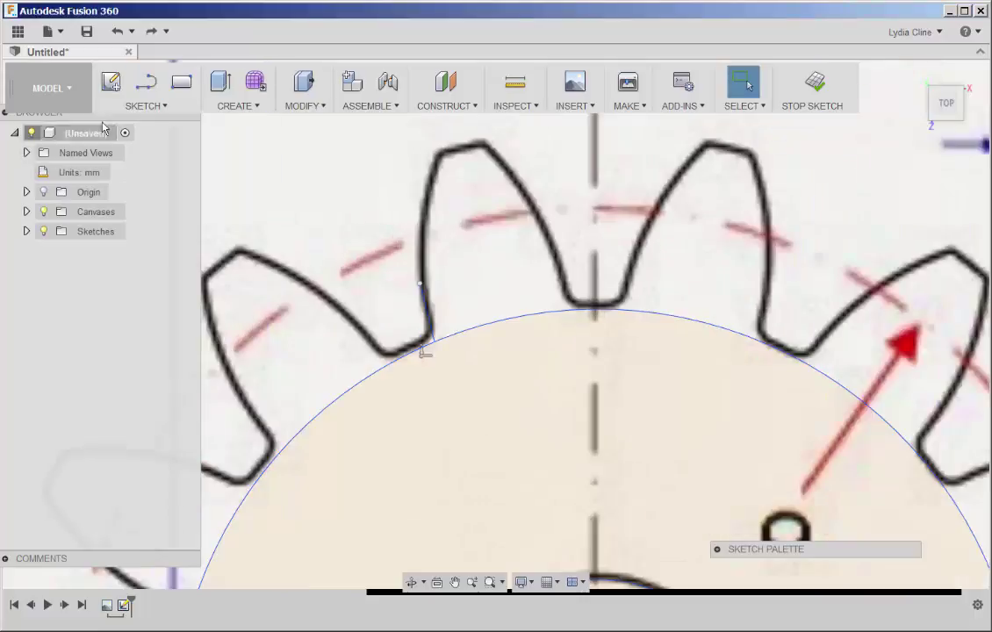
Step: Trace the tooth flank with a 3-point arc from its base to the tooth tip
click(165, 108)
mouse_move(143, 198)
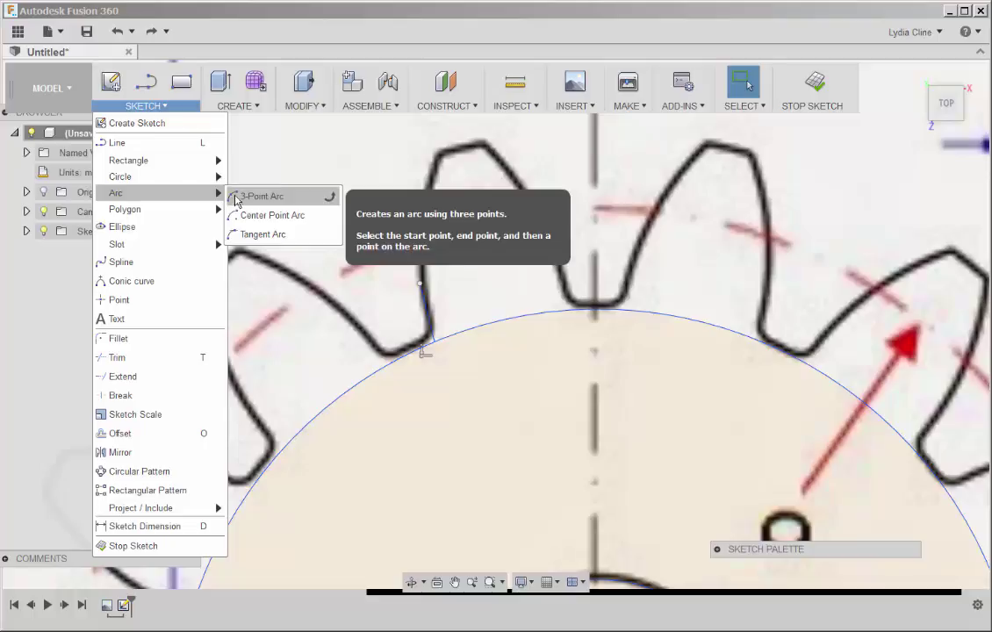
click(237, 200)
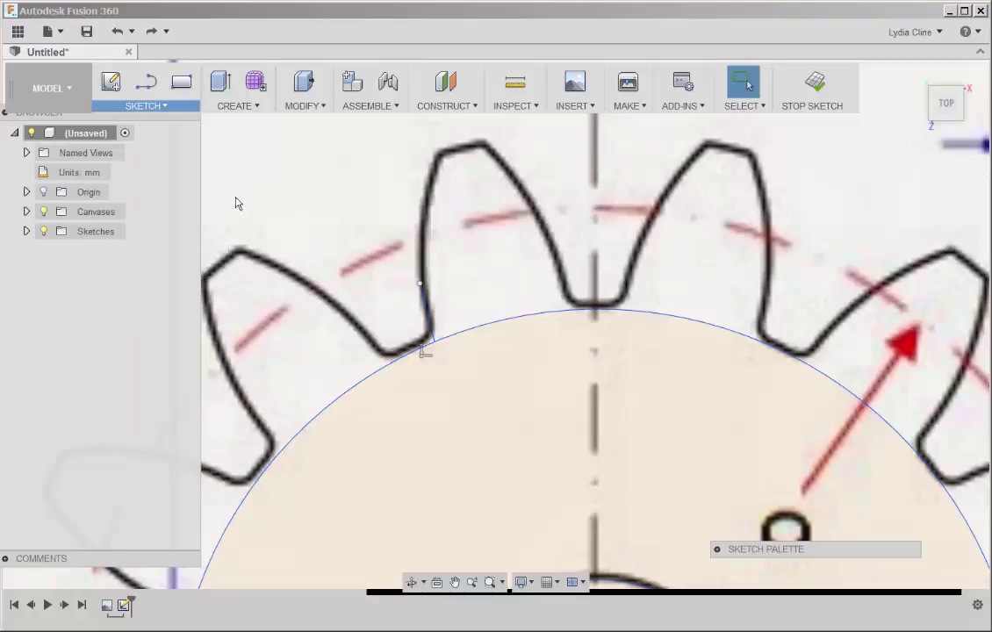
click(420, 284)
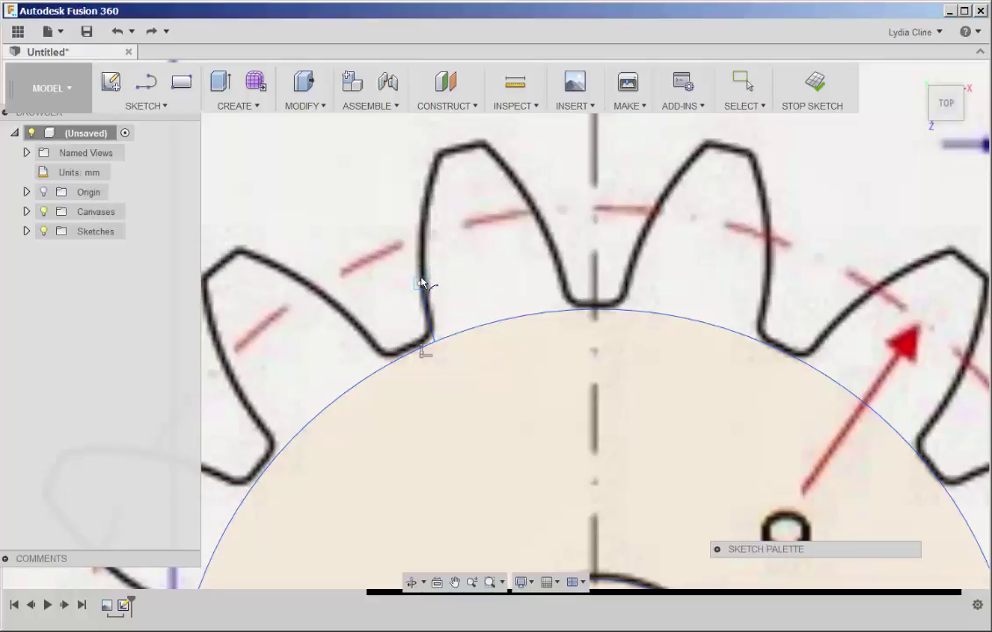
click(441, 157)
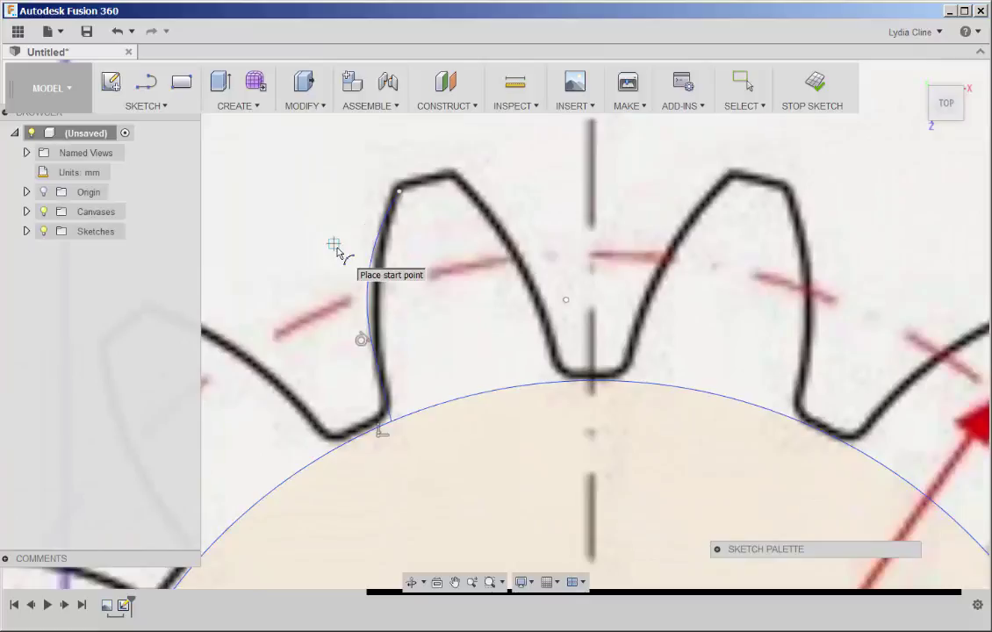
Step: Draw a line from the tooth tip to the base circle, closing the half-tooth profile
click(146, 106)
click(121, 138)
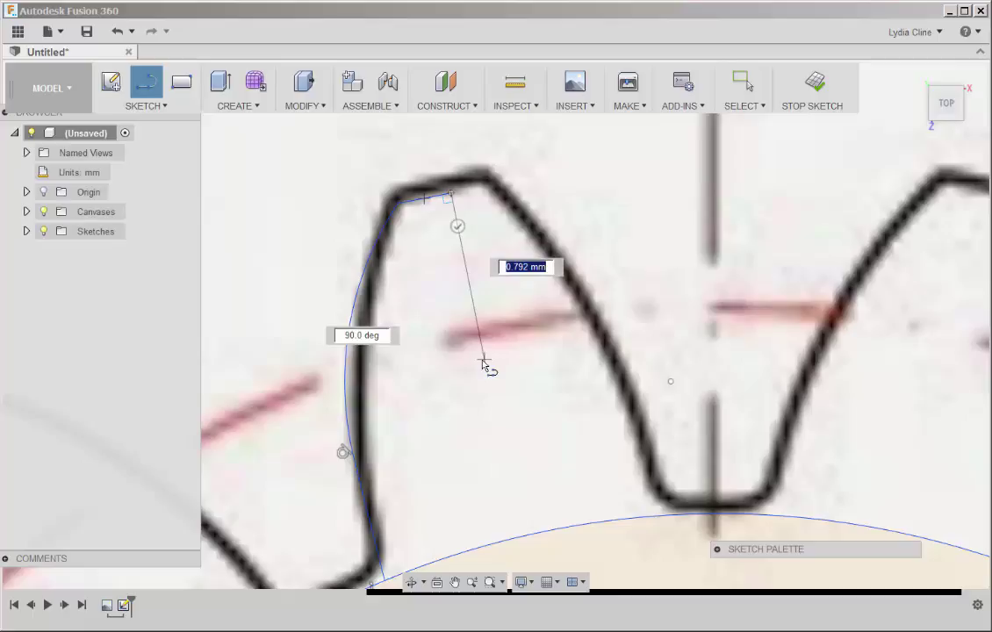
click(520, 538)
key(Escape)
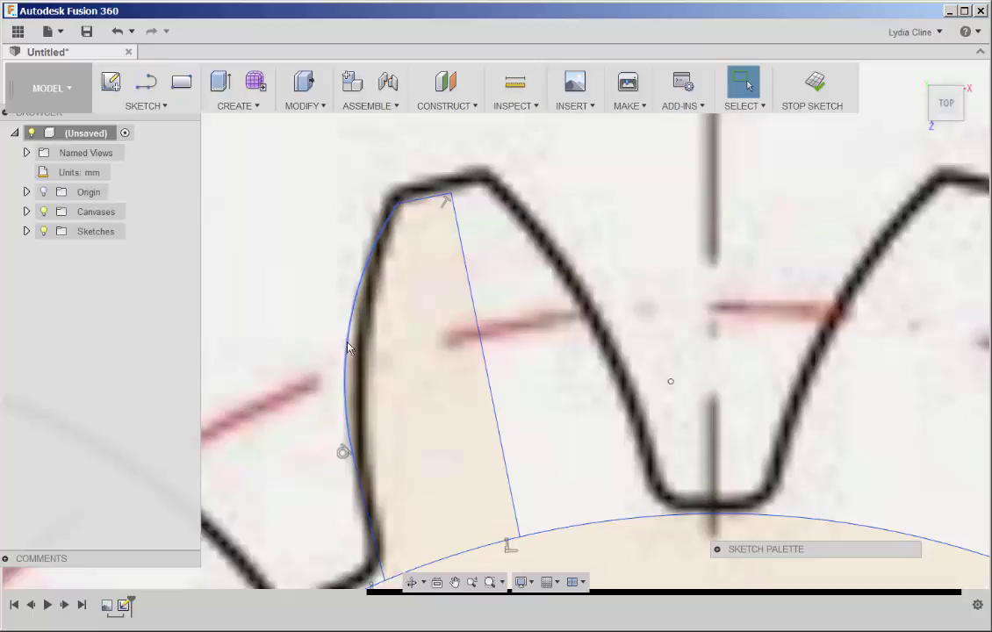
Step: Select the flank arc, outline line and top edge, and mirror them across the tooth's centre line
click(348, 349)
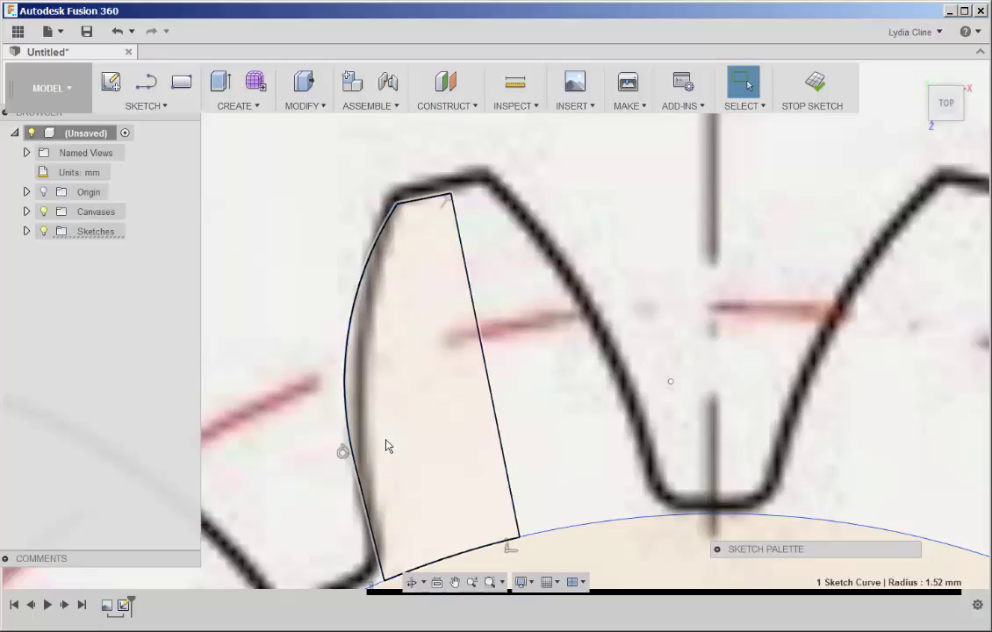
shift+click(366, 516)
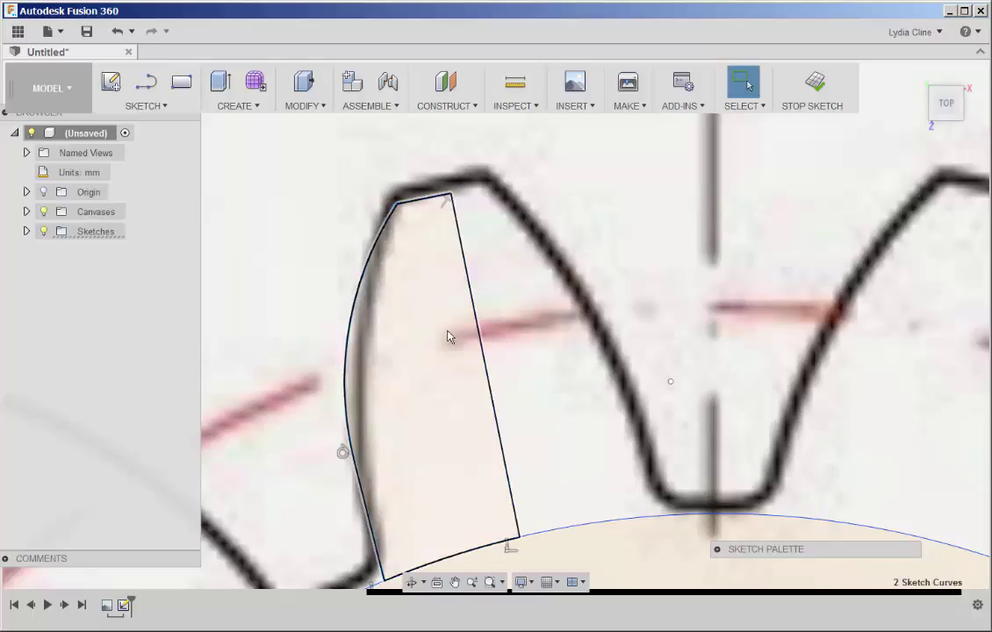
shift+click(430, 200)
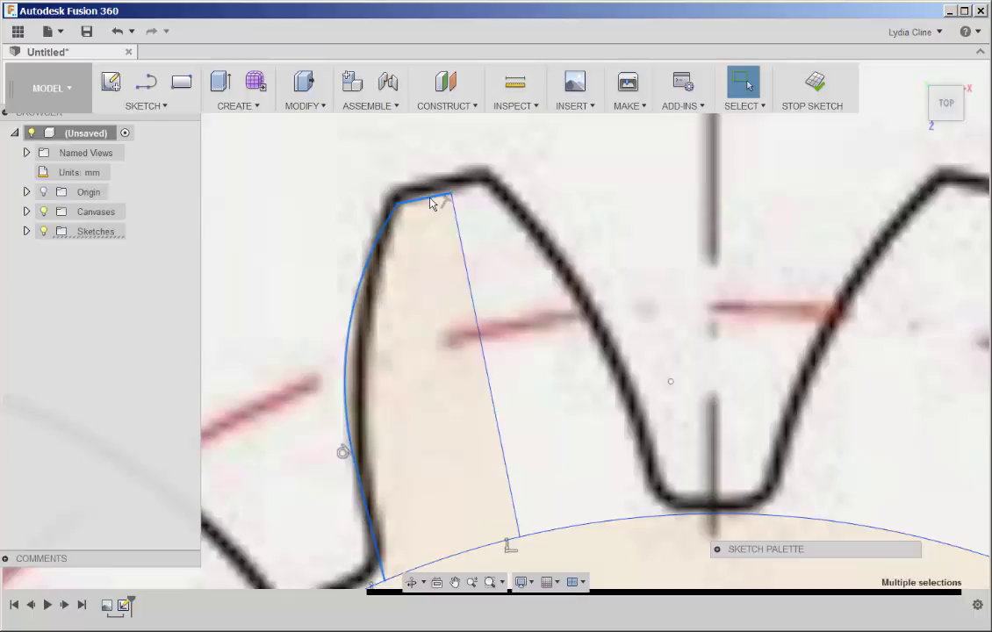
click(148, 105)
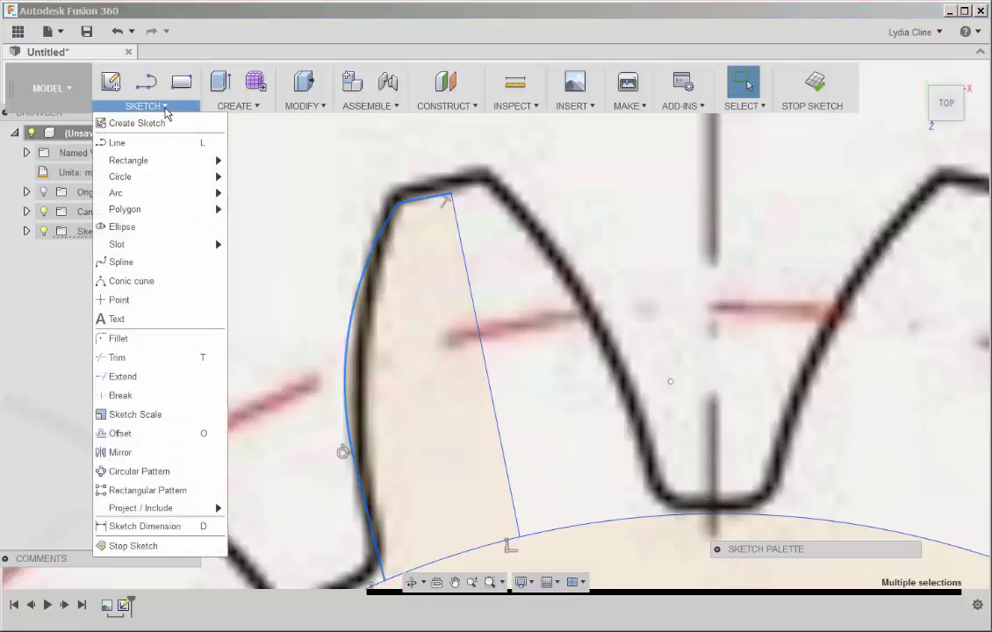
click(149, 452)
click(865, 186)
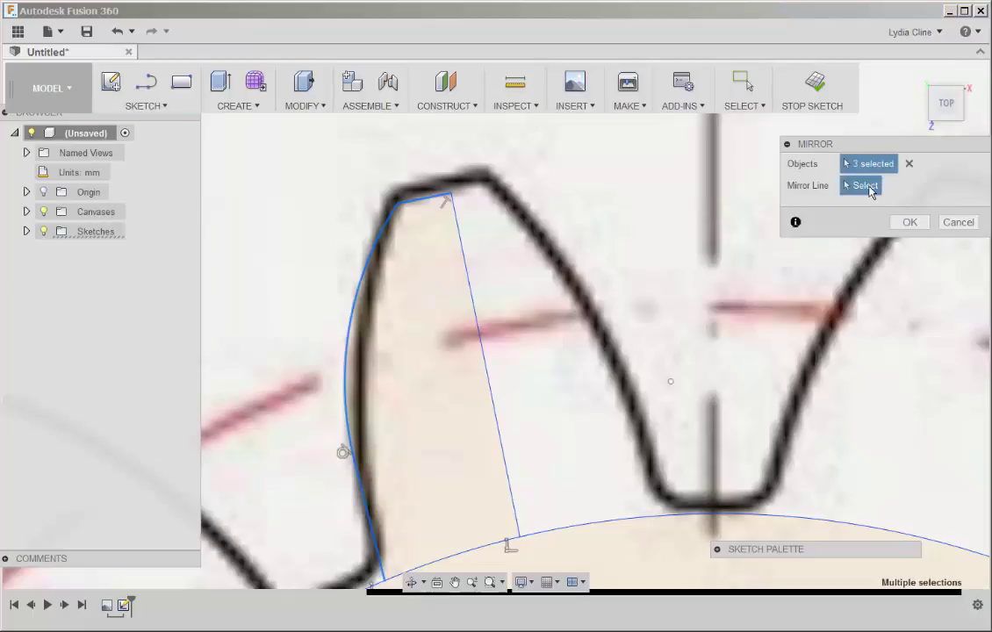
click(479, 329)
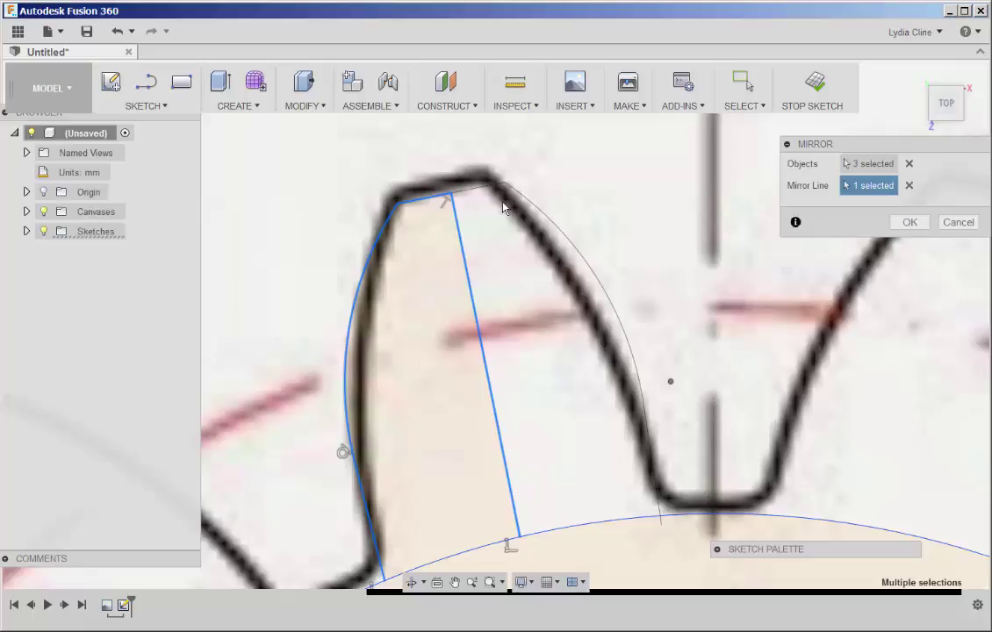
Step: Apply the mirror to form the second flank, then trim away the tooth's centre line
click(906, 222)
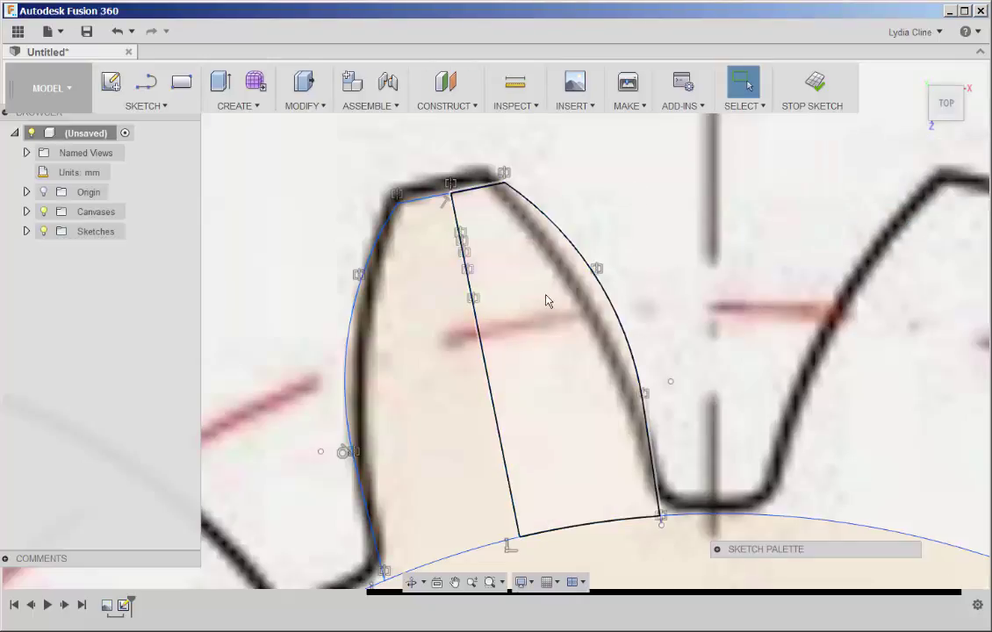
click(161, 105)
click(128, 357)
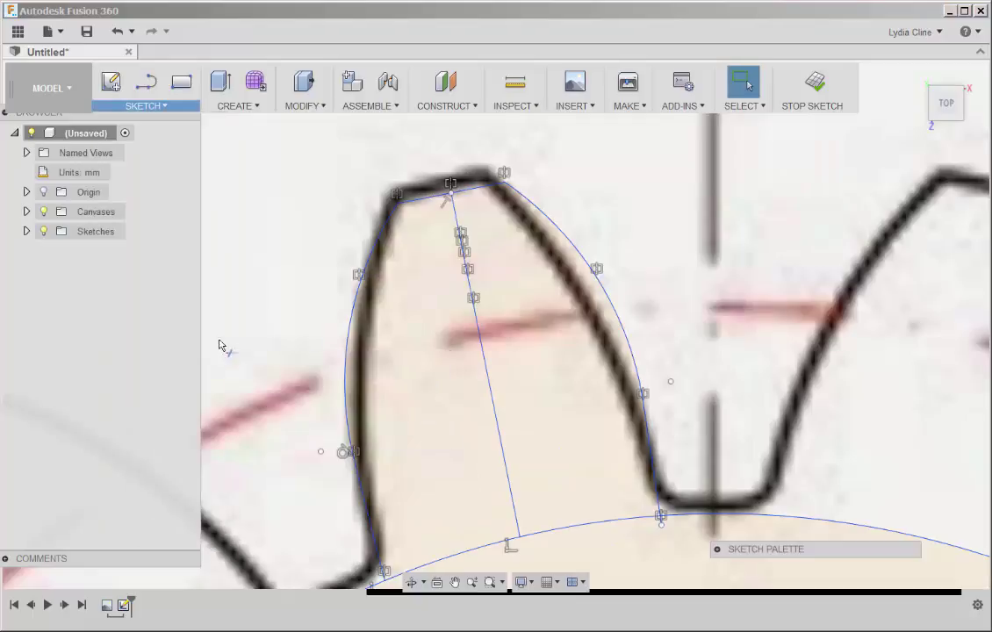
click(478, 330)
scroll(258, 369, down, 3)
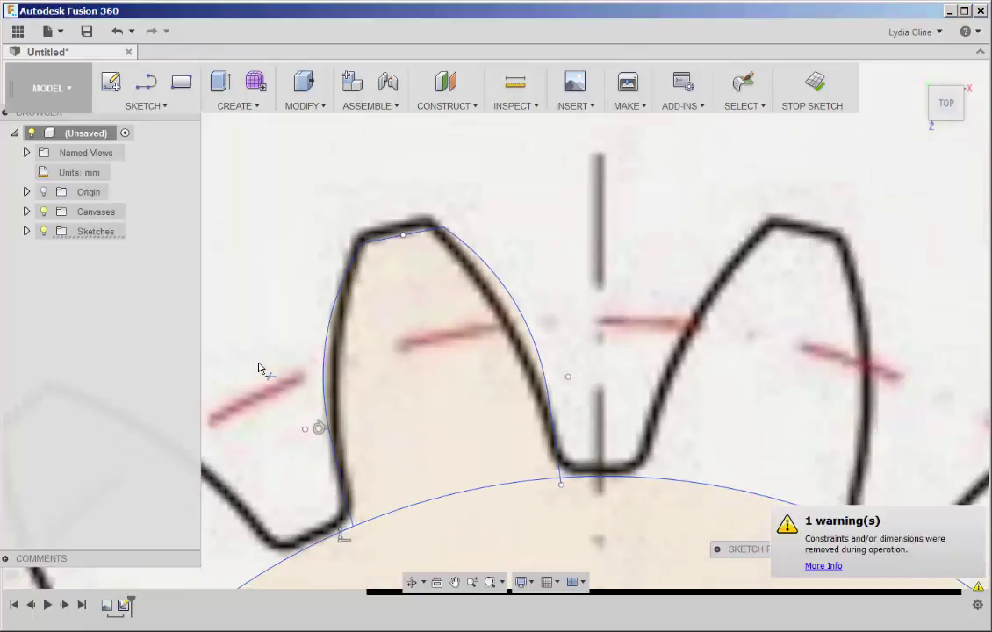
middle_drag(270, 384, 256, 336)
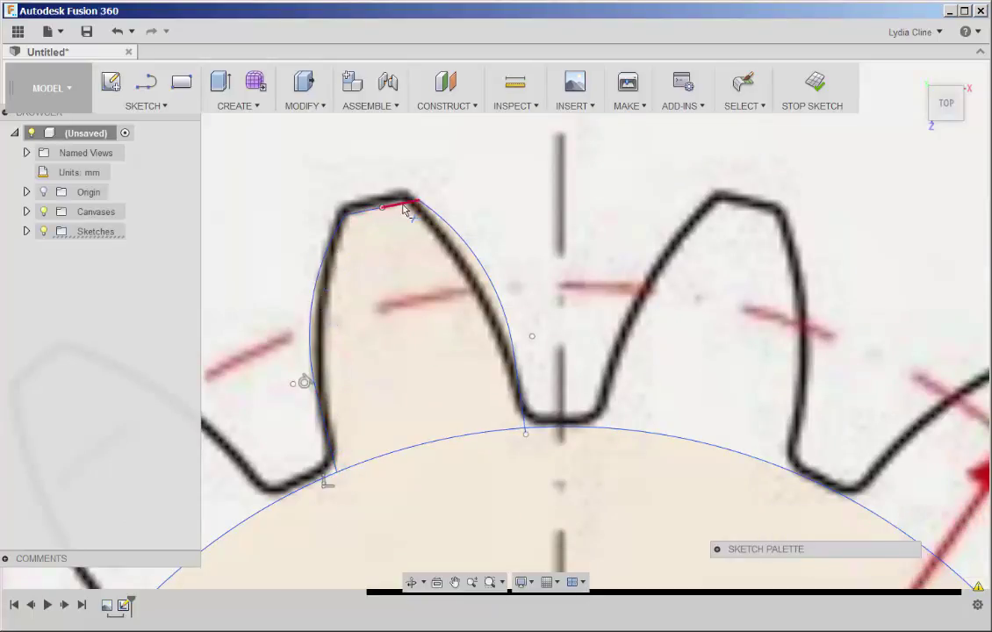
key(Escape)
scroll(237, 189, down, 5)
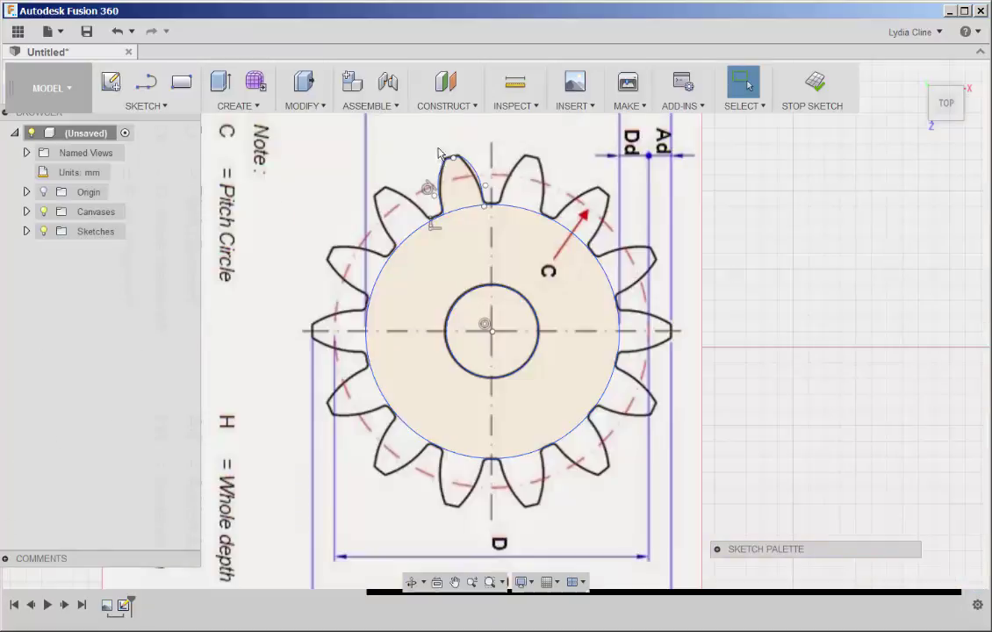
Step: Start a circular pattern of the traced tooth outline around the gear centre
click(162, 106)
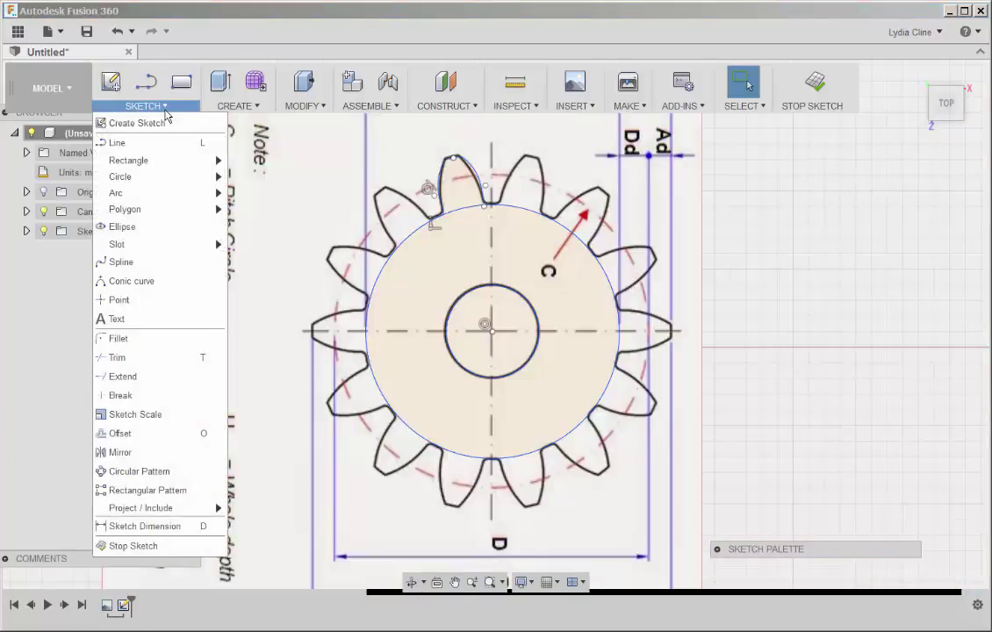
click(123, 478)
drag(417, 133, 489, 235)
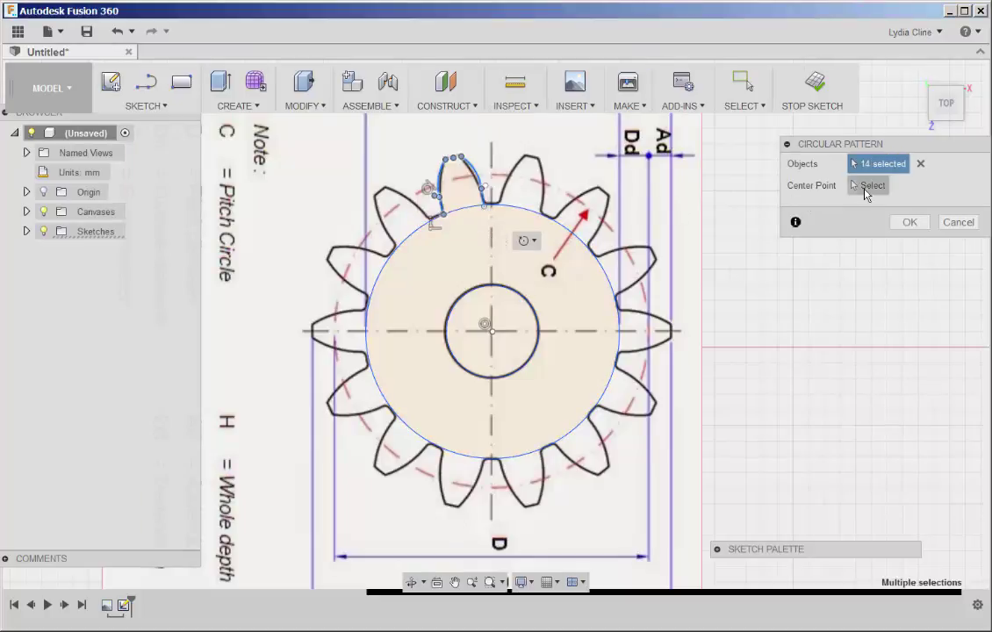
click(867, 186)
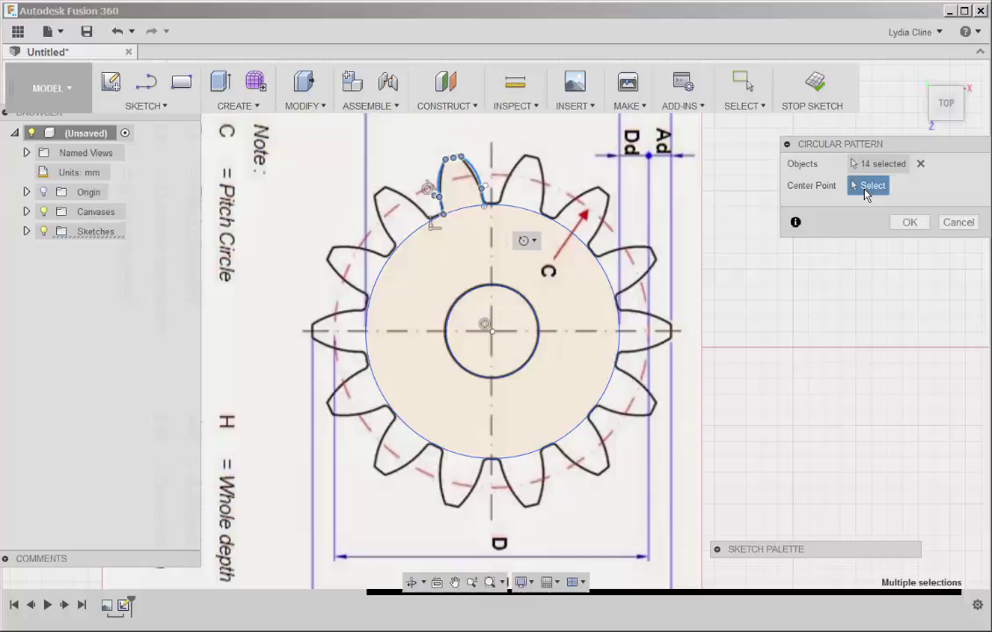
click(493, 335)
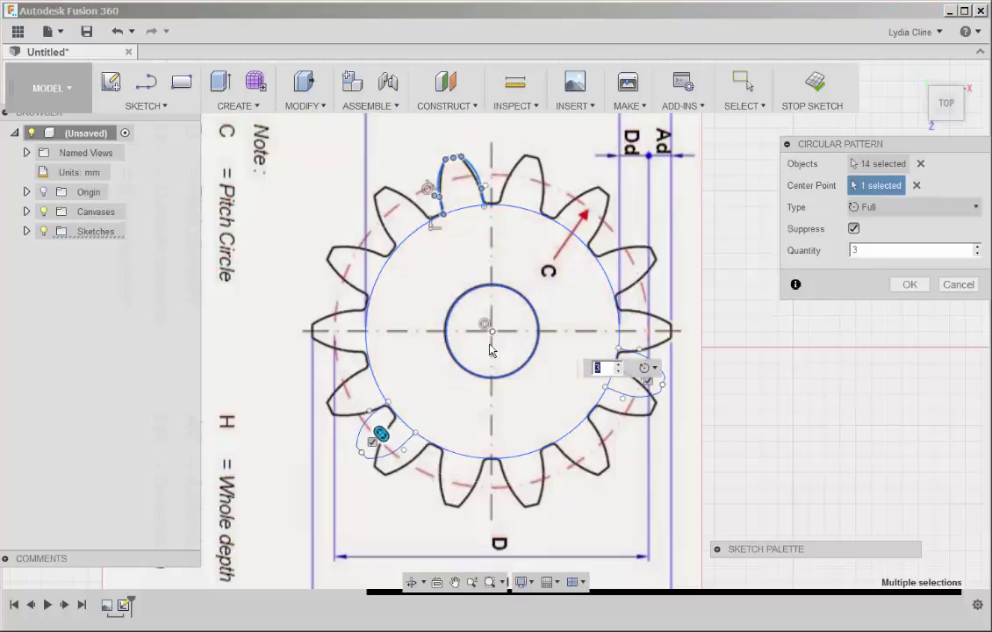
Step: Set the pattern quantity to 14 and apply it
scroll(367, 431, up, 3)
mouse_move(359, 423)
middle_down()
mouse_move(365, 554)
mouse_move(394, 531)
mouse_move(327, 476)
mouse_move(374, 556)
middle_up()
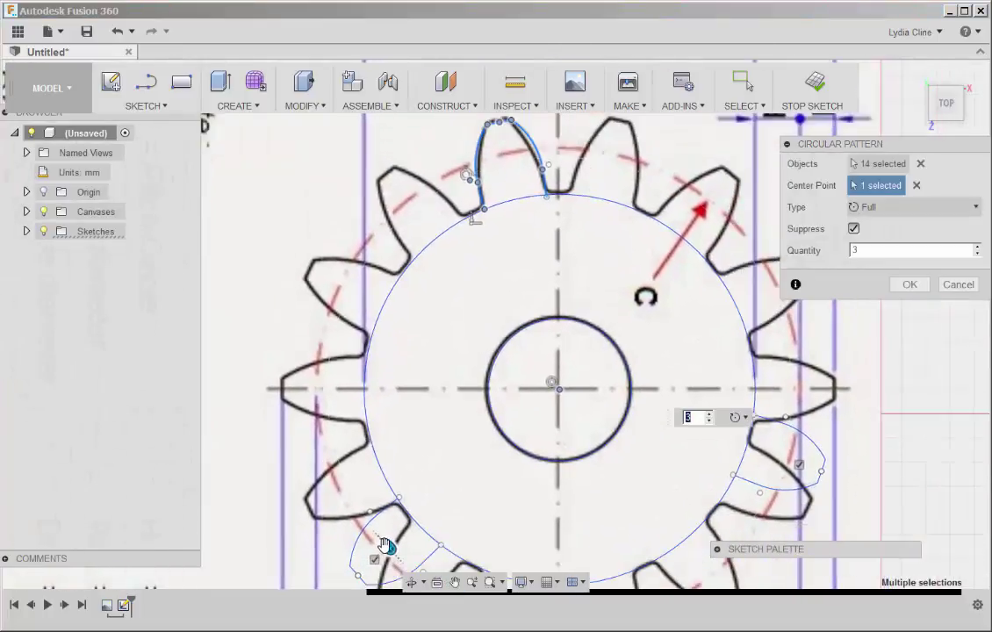
drag(386, 547, 375, 248)
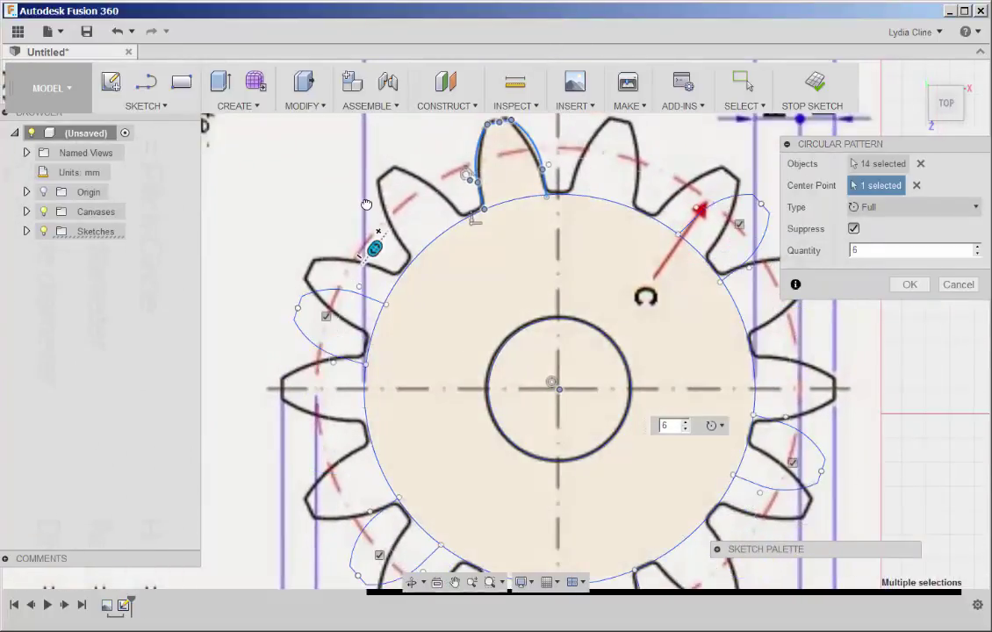
drag(366, 205, 506, 123)
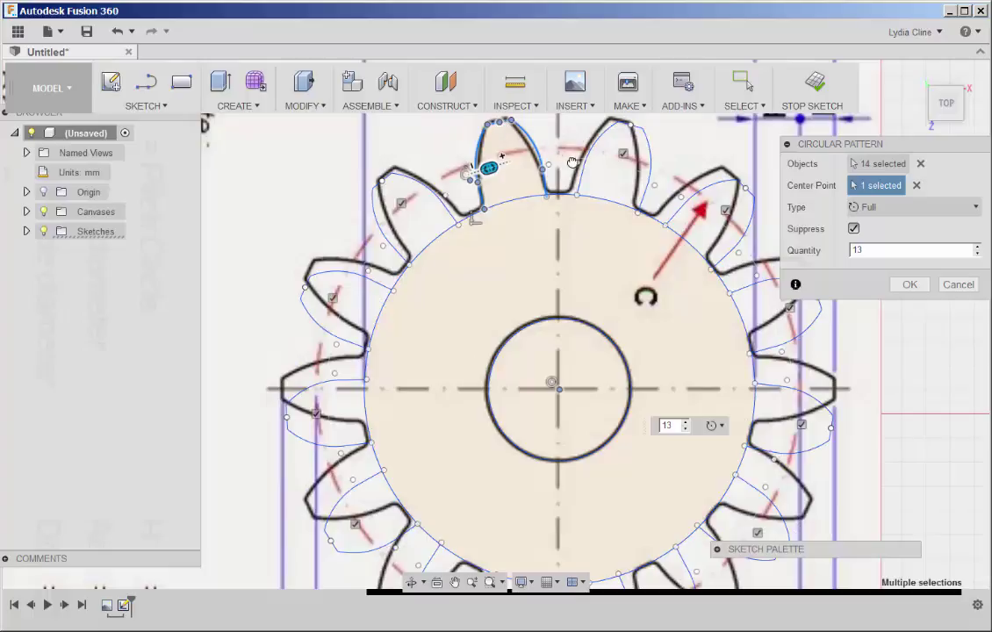
scroll(206, 229, down, 2)
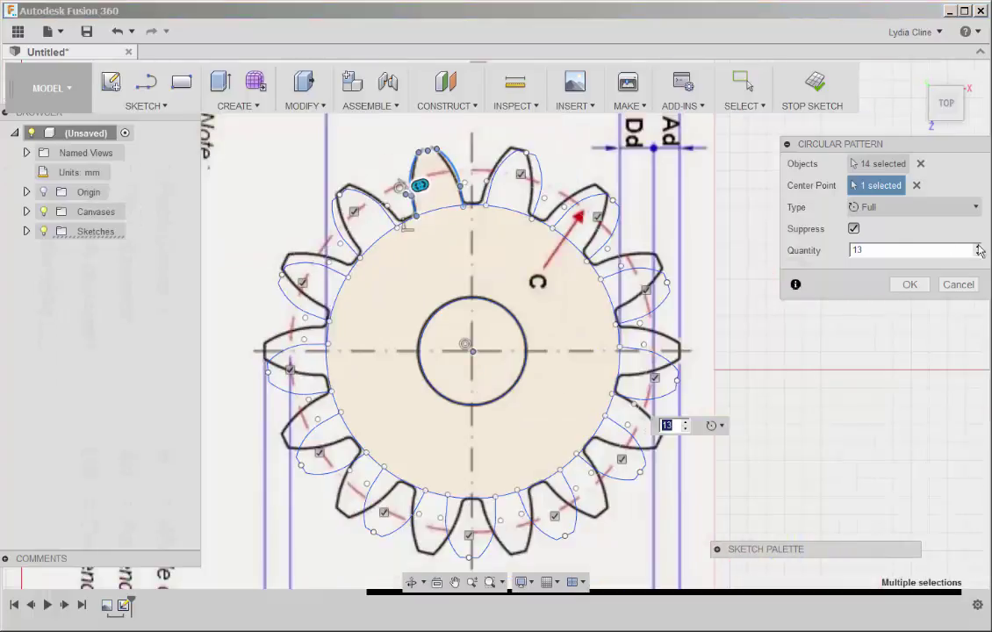
double_click(869, 253)
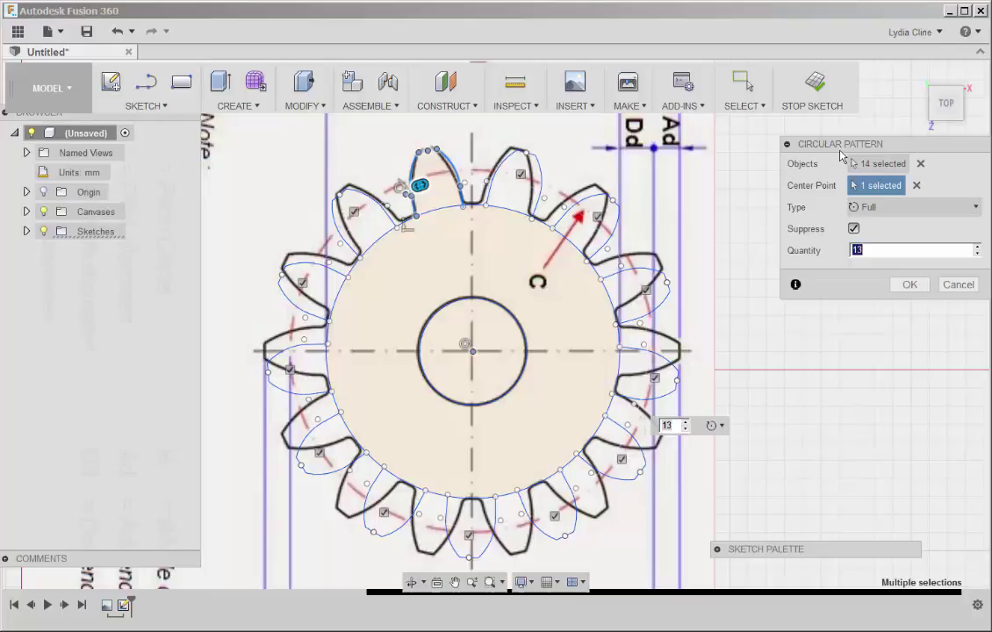
text(1)
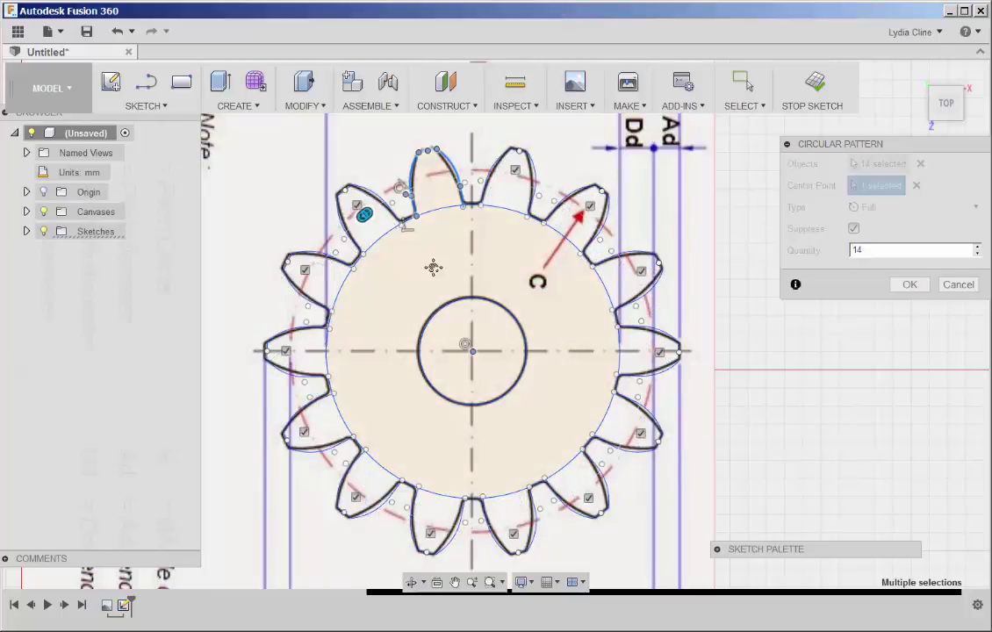
scroll(380, 293, up, 2)
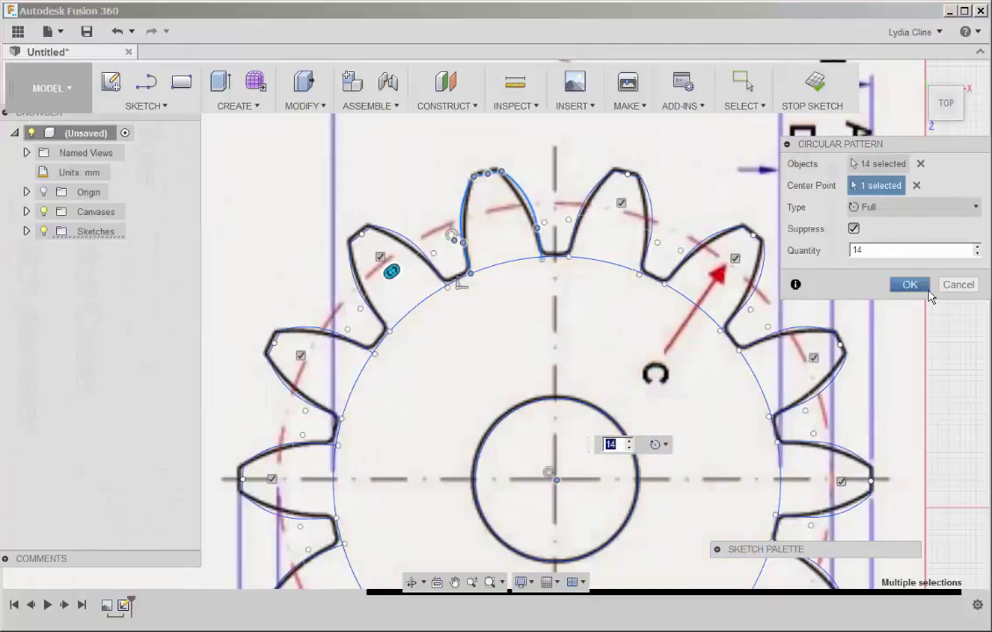
click(908, 284)
scroll(668, 430, down, 2)
scroll(669, 430, down, 2)
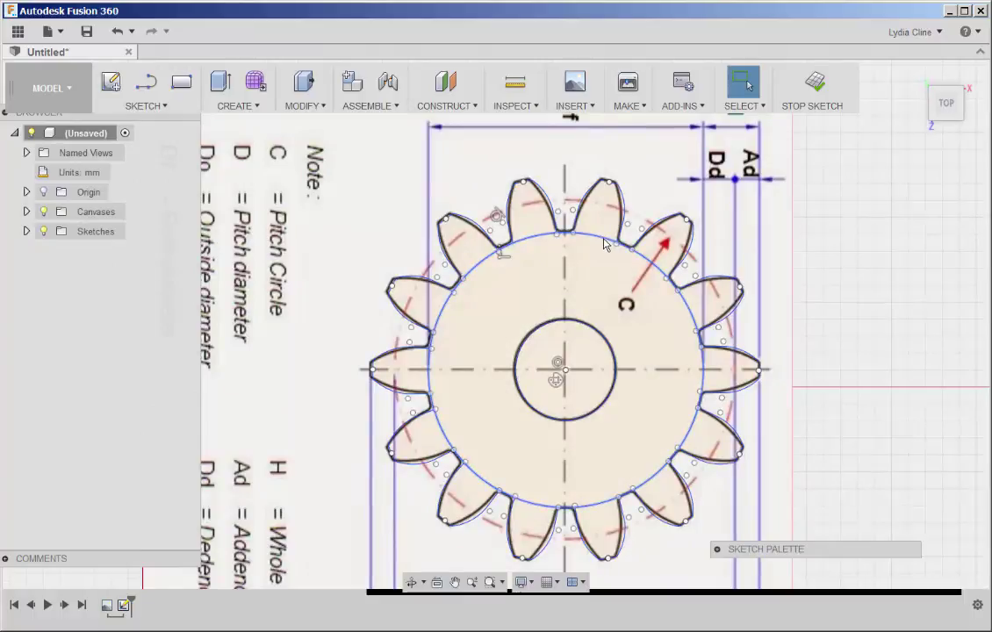
Step: Offset the pitch circle inward by -0.595 mm
click(604, 243)
click(160, 106)
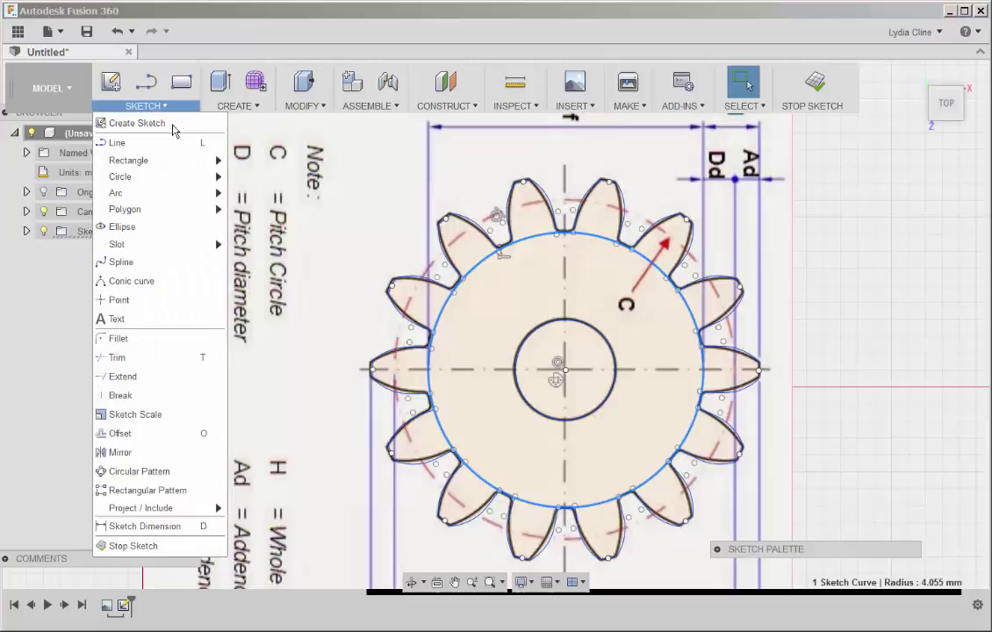
click(137, 439)
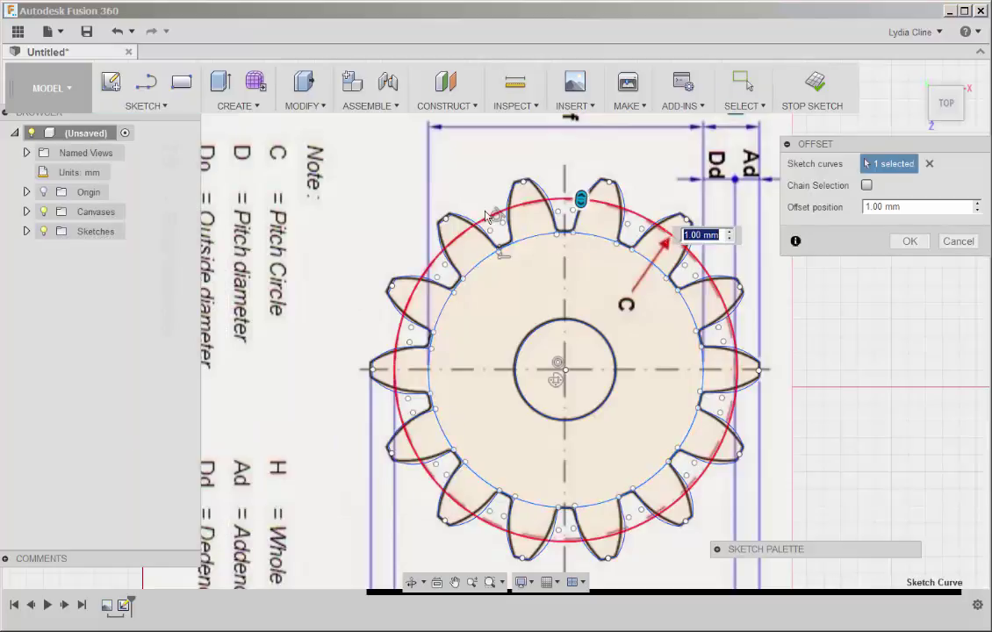
drag(580, 203, 565, 257)
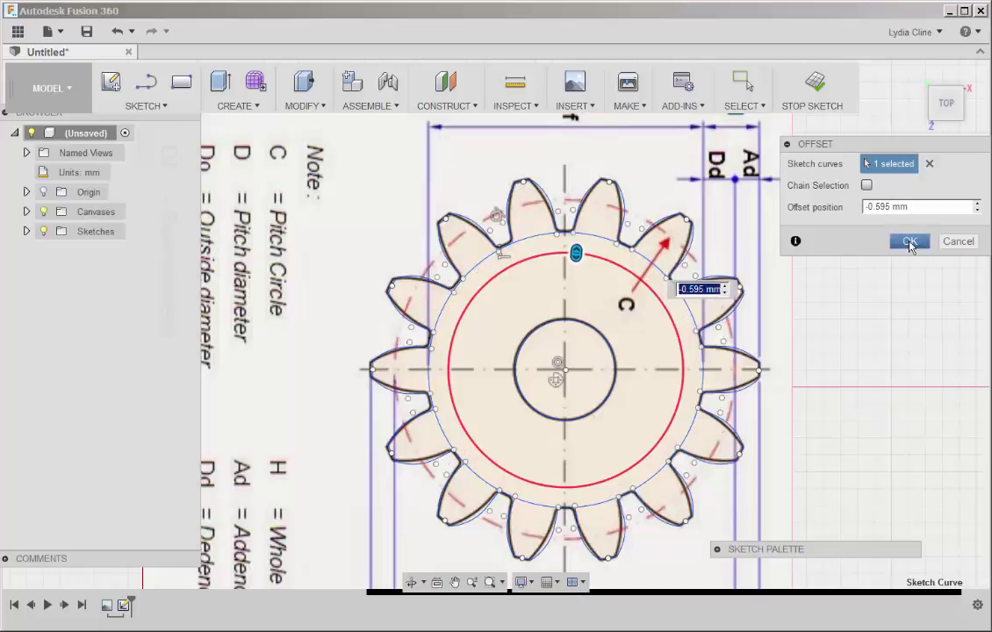
click(910, 240)
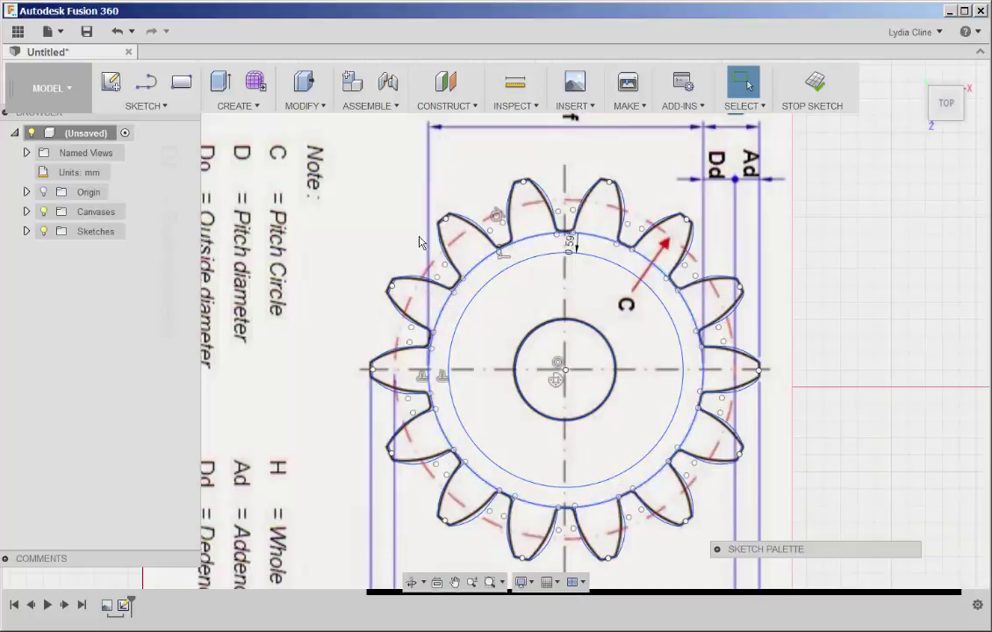
Step: Trim every leftover root-circle segment between the teeth, working around the gear from the top
click(165, 107)
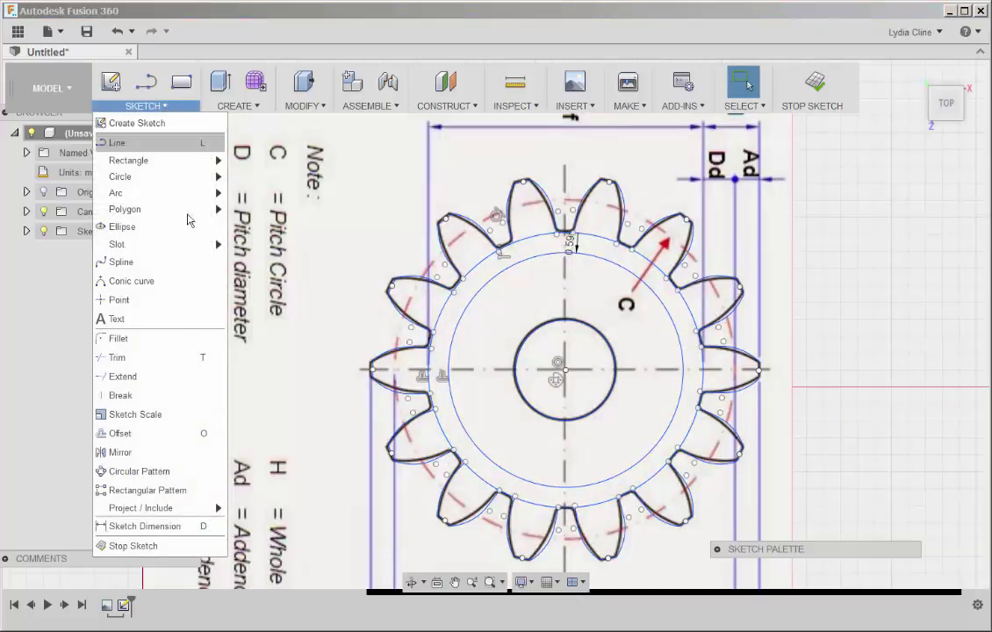
click(184, 354)
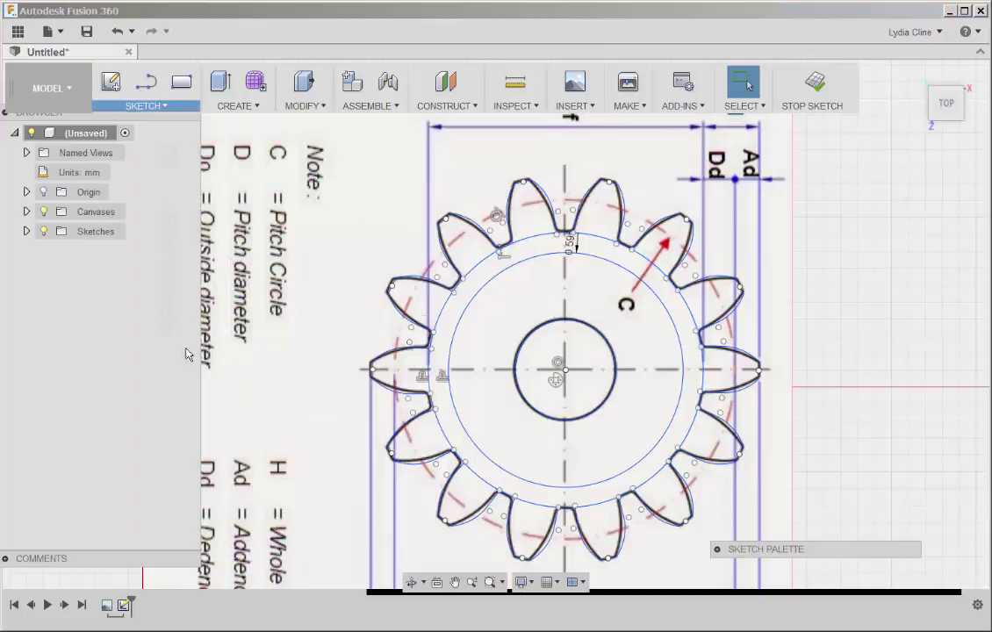
click(611, 243)
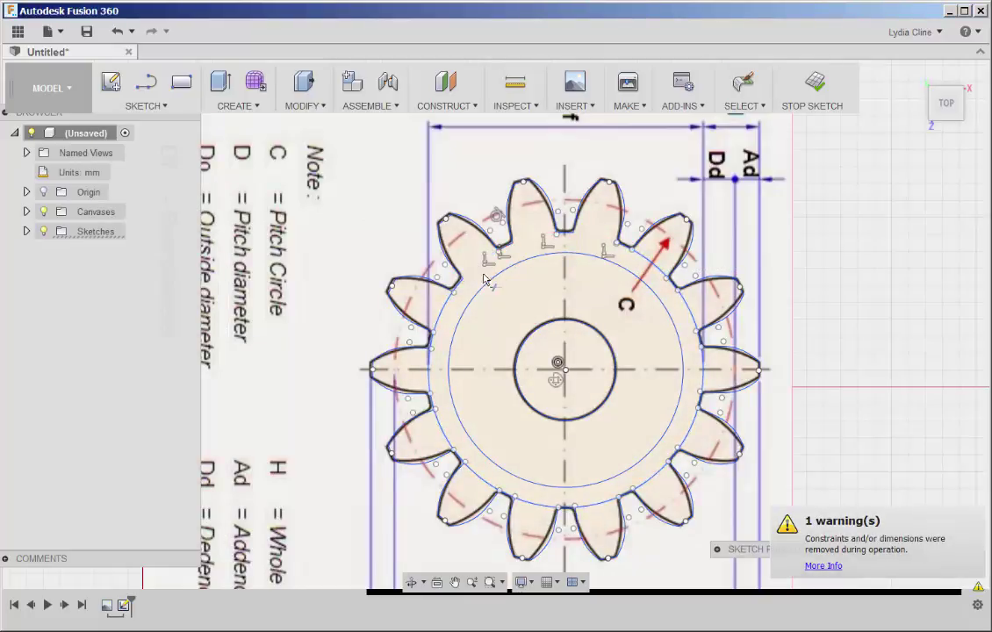
click(439, 298)
click(426, 358)
click(428, 417)
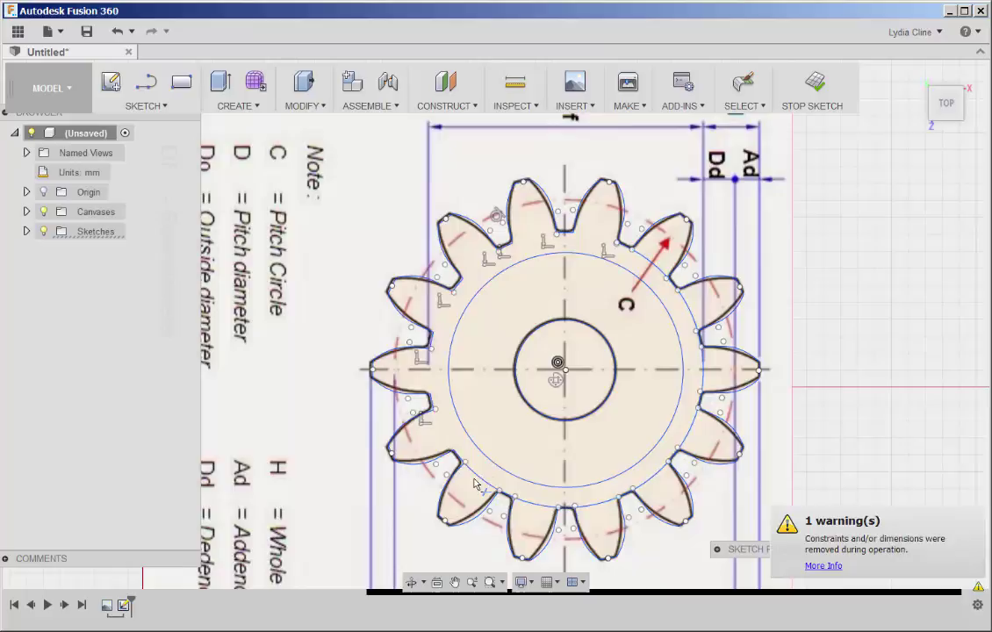
click(458, 467)
click(502, 500)
click(564, 512)
click(624, 496)
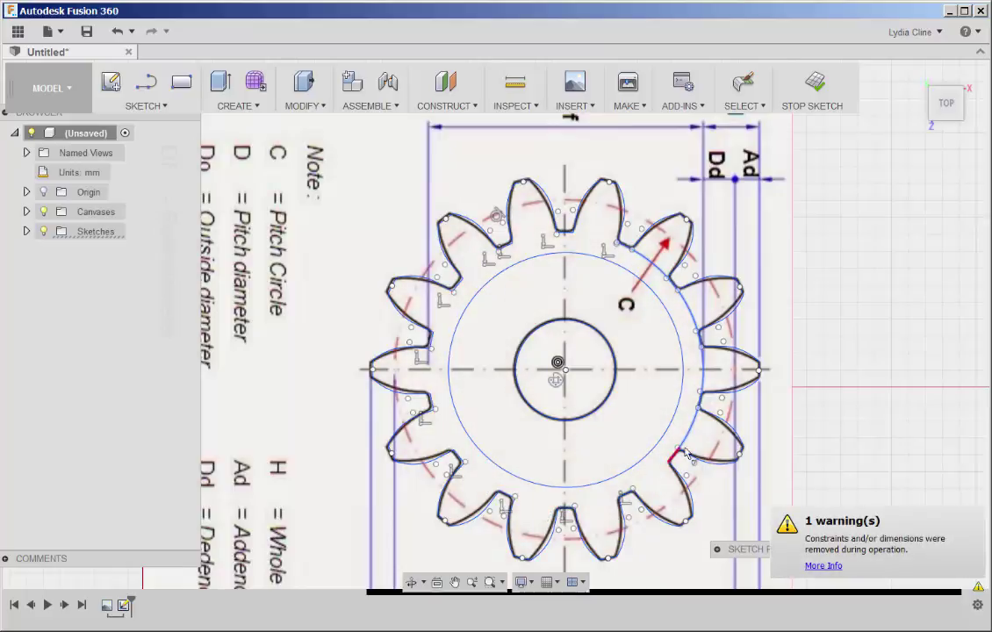
click(683, 452)
click(692, 420)
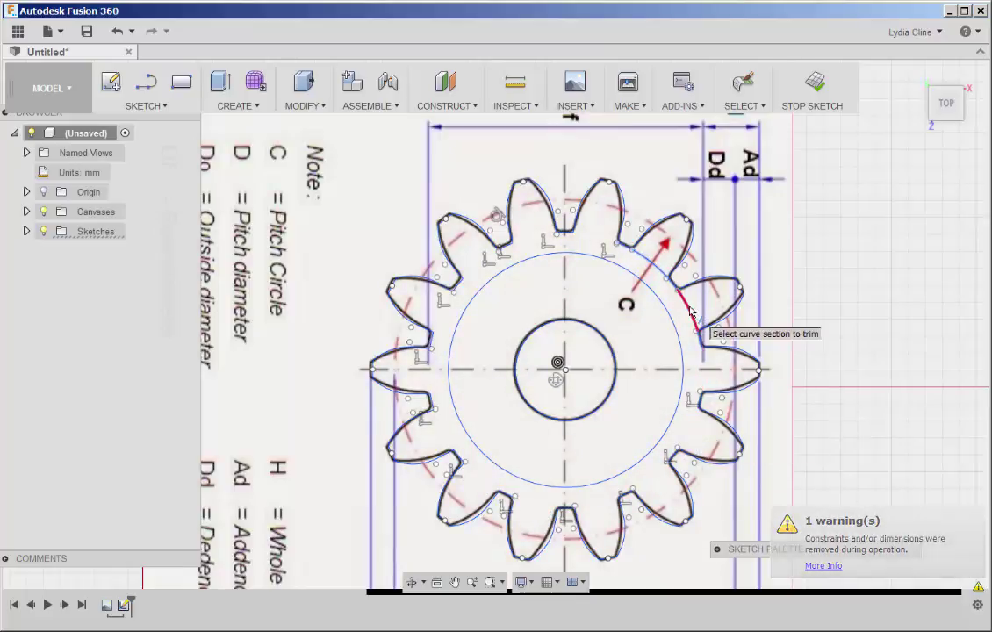
click(690, 311)
click(643, 258)
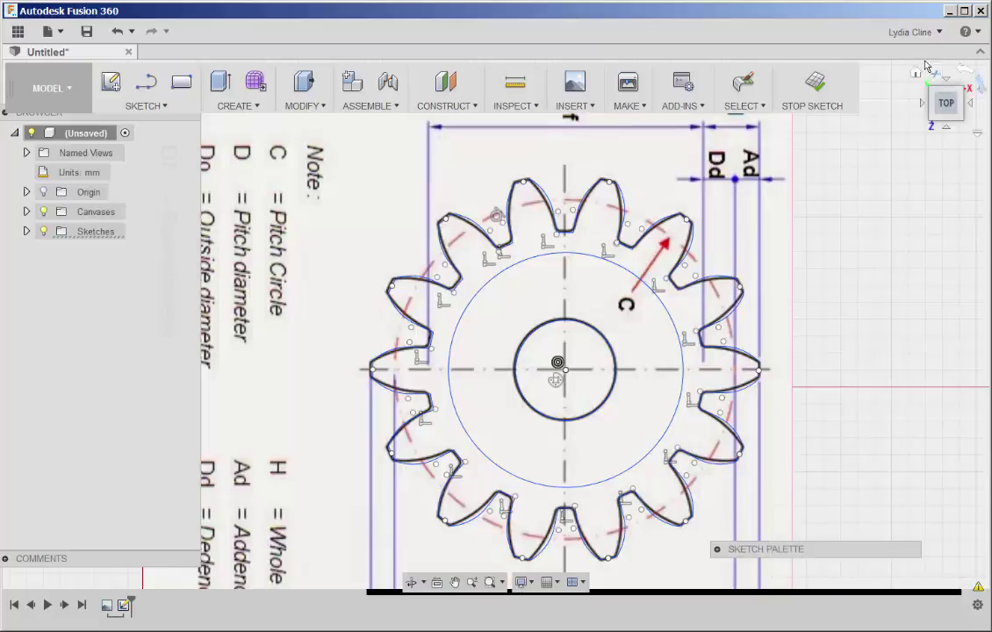
Step: From the Home view, press-pull the gear profile 1.00 mm into a solid body
click(915, 73)
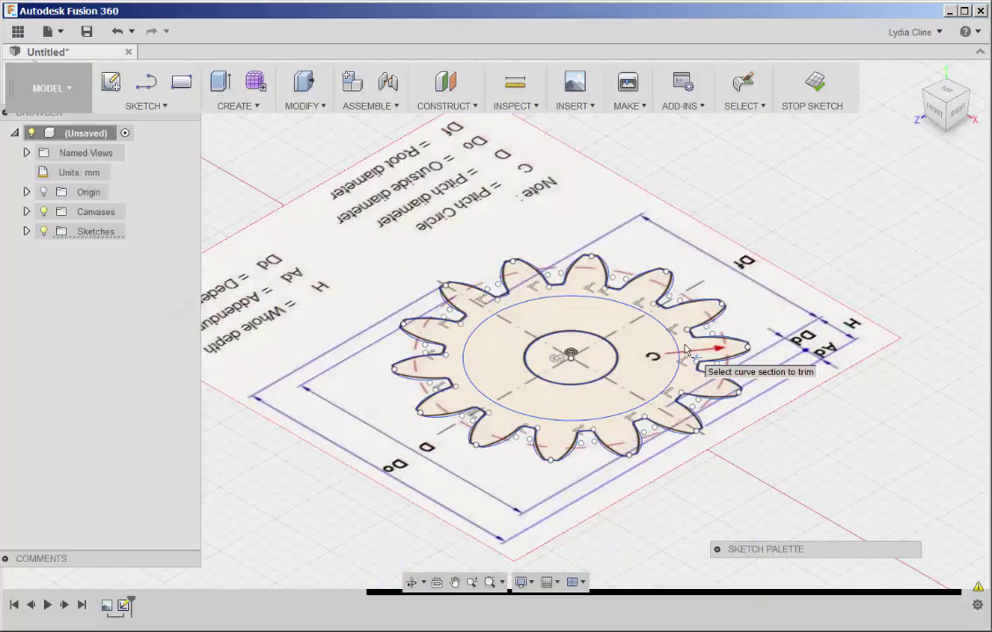
key(Escape)
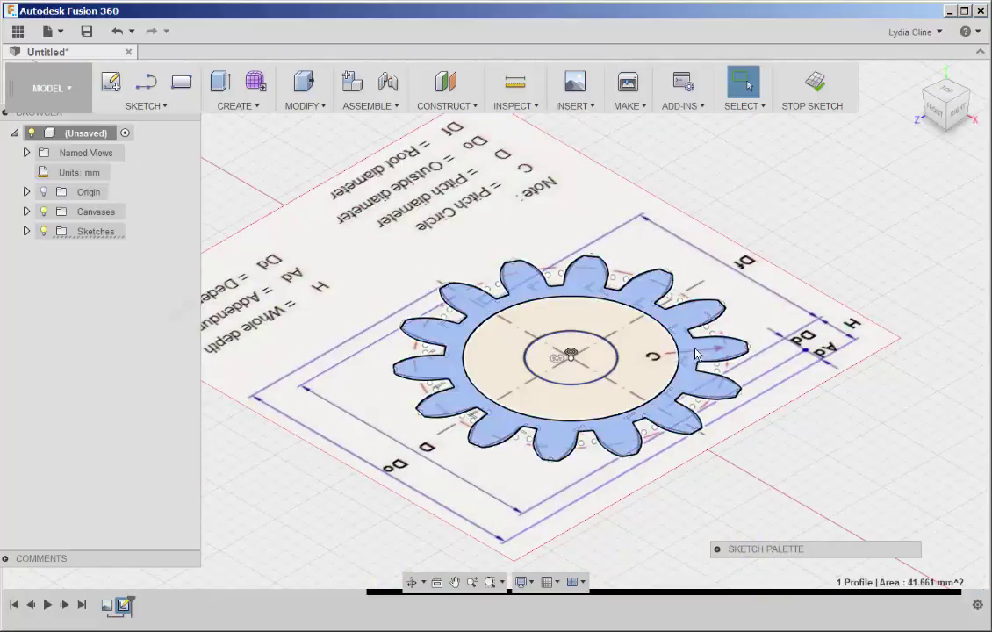
right_click(695, 354)
click(745, 338)
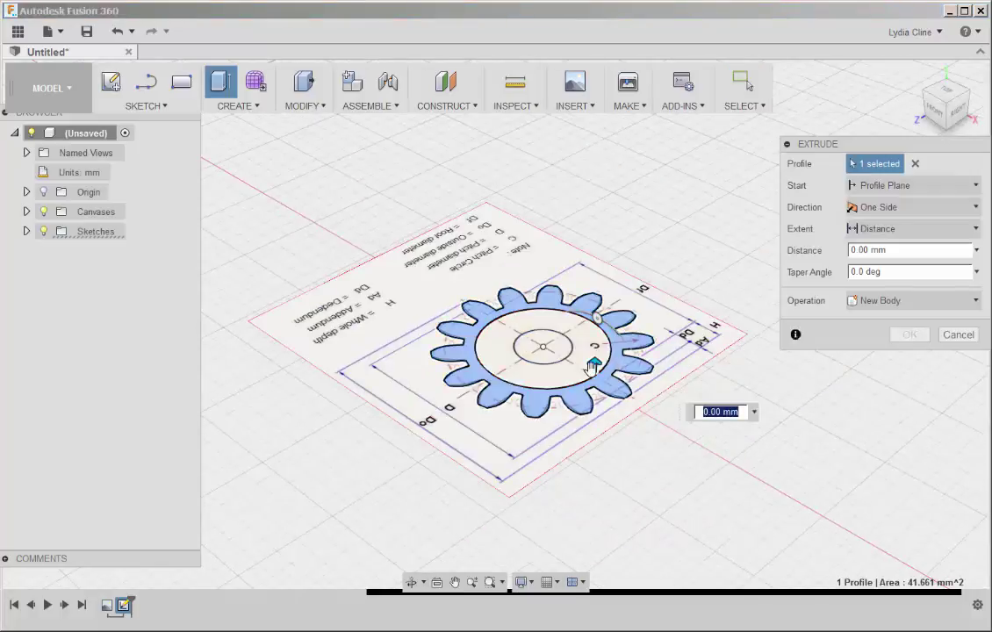
drag(593, 355, 597, 349)
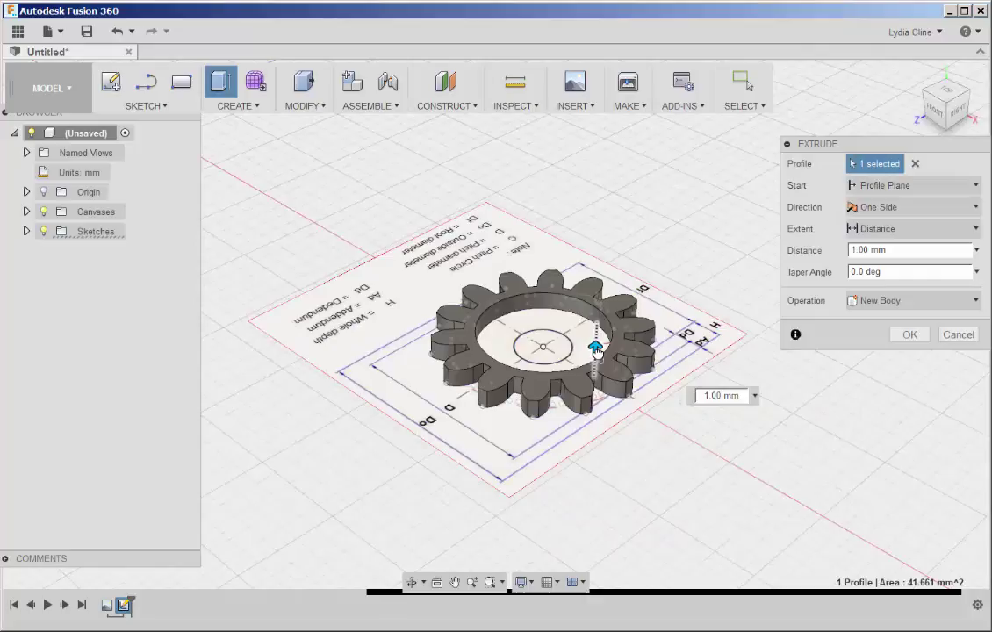
key(Return)
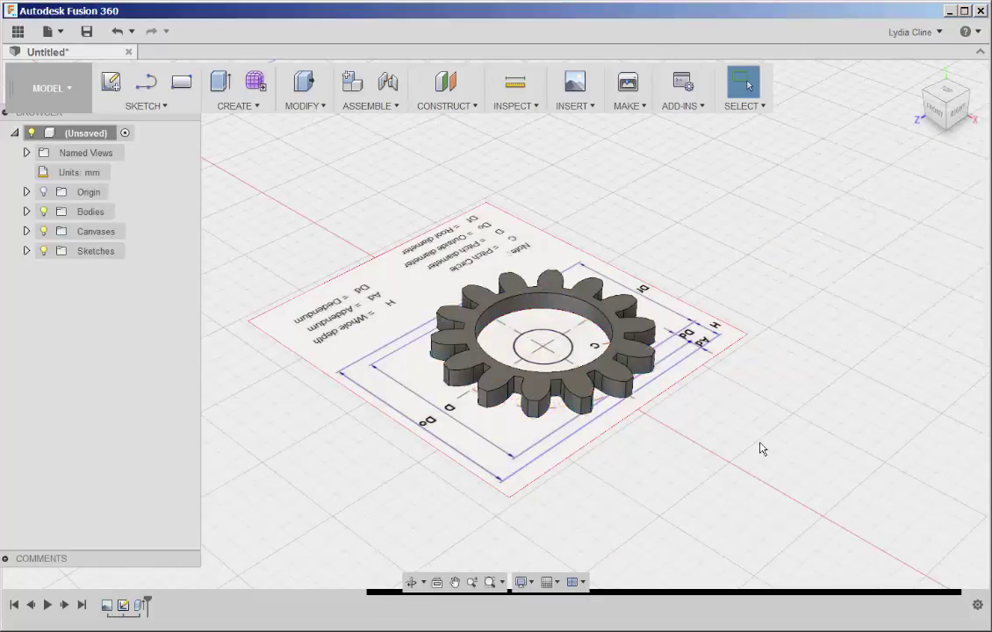
scroll(758, 452, up, 3)
middle_drag(759, 453, 744, 416)
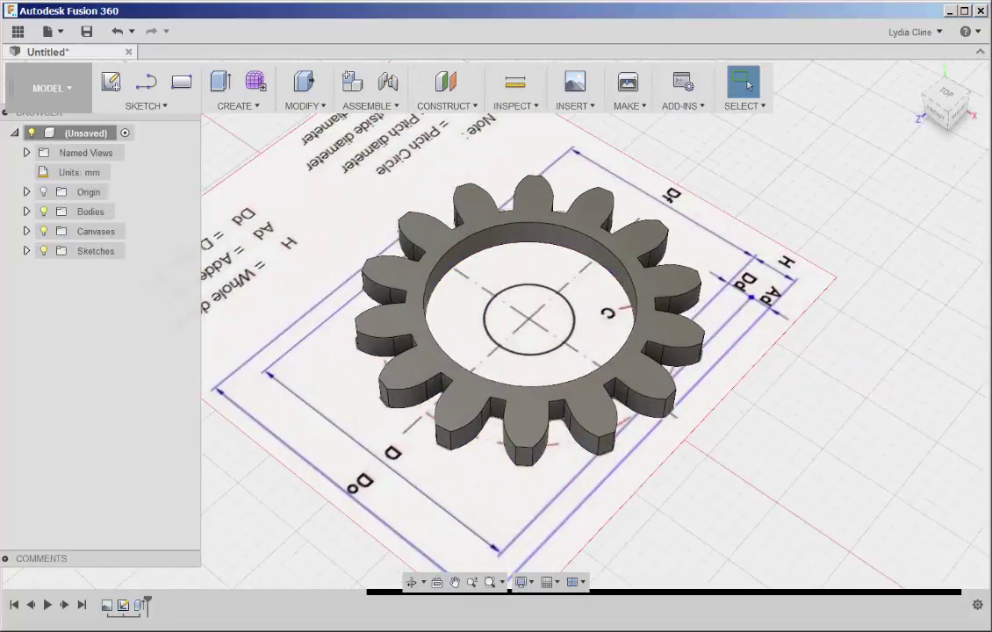